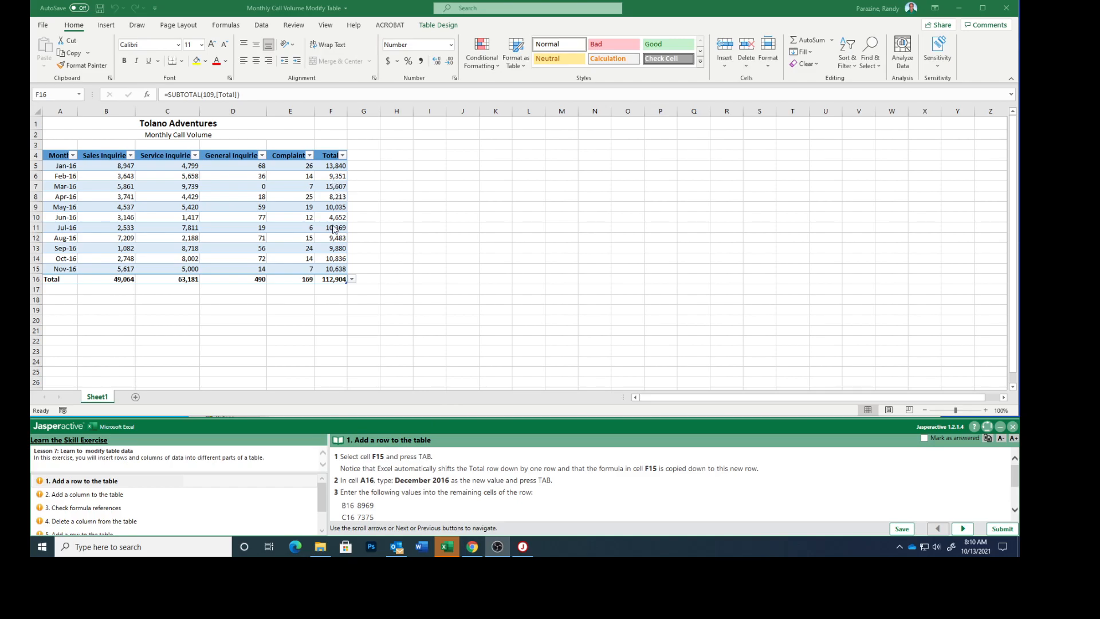
- Add a new table row below Nov-16 and enter December 2016 as its month in A16
click(331, 269)
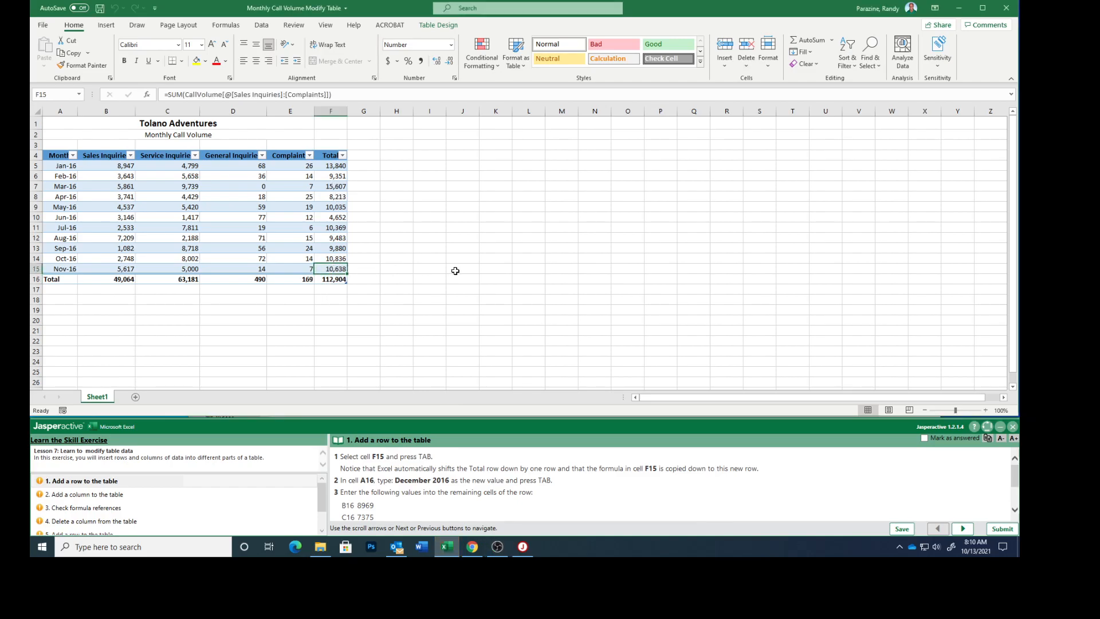
key(Tab)
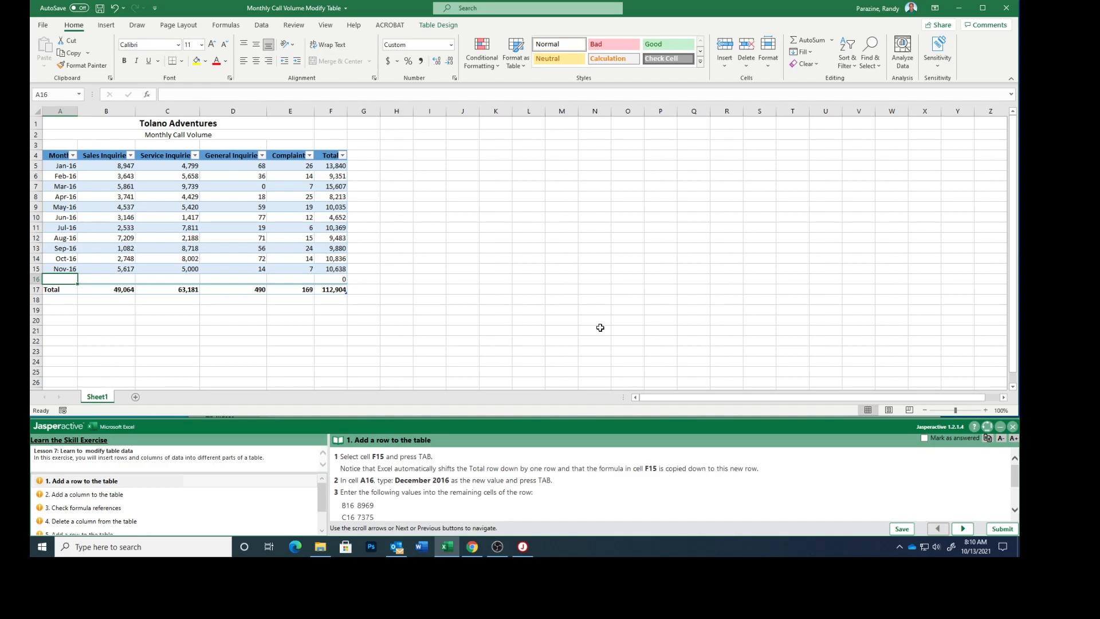
text(December)
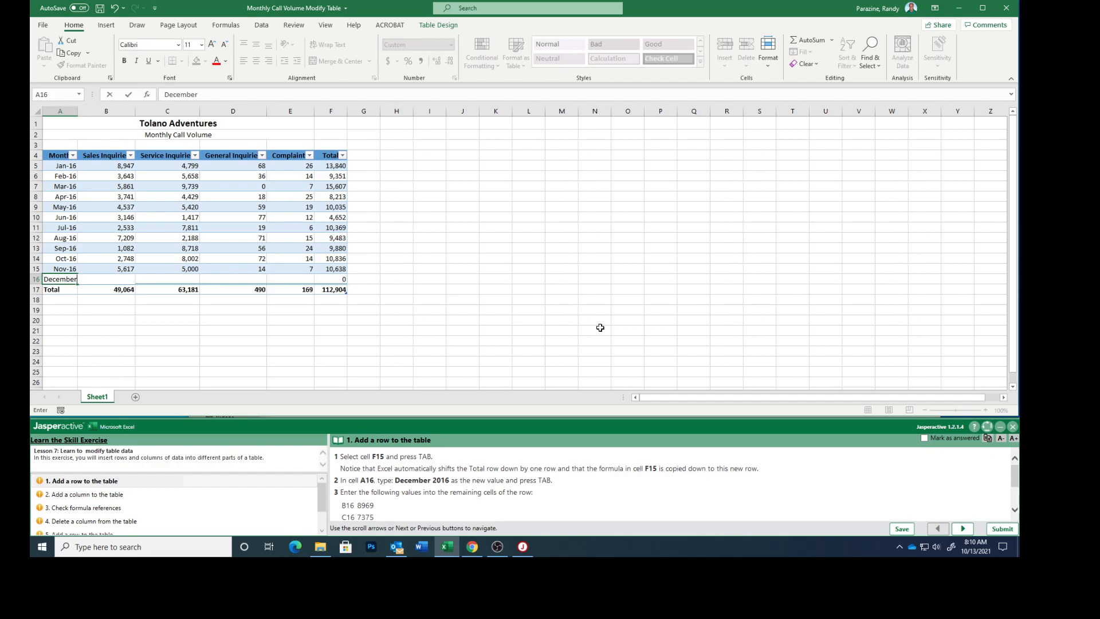
text( 2016)
key(Tab)
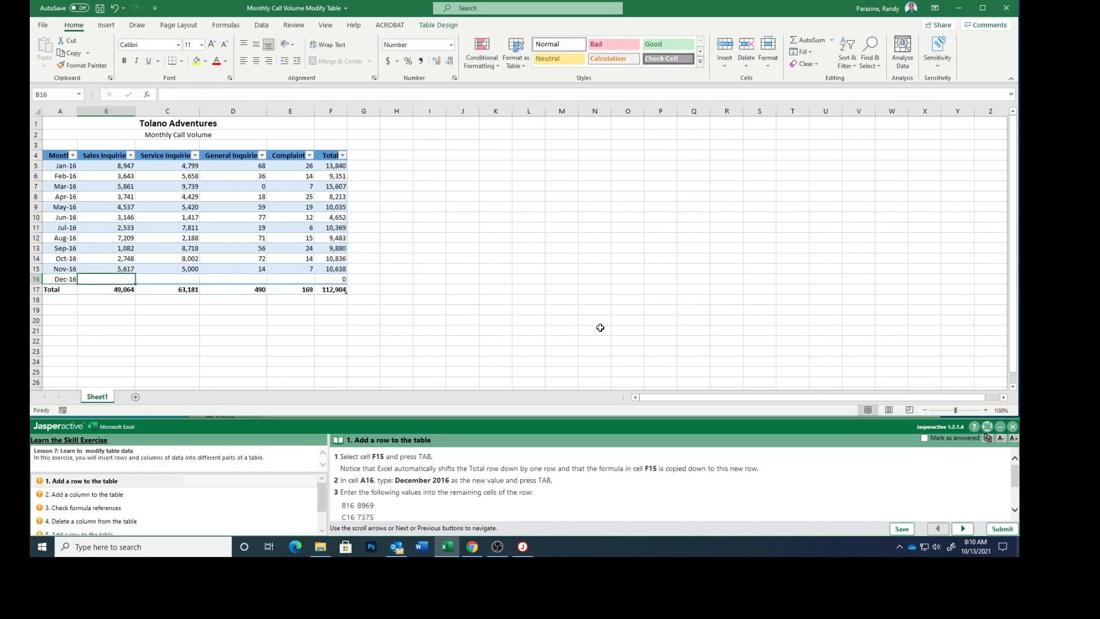
- Fill the December row with 8969 in B16, 7375 in C16, 7 in D16 and 1 in E16
scroll(570, 484, down, 3)
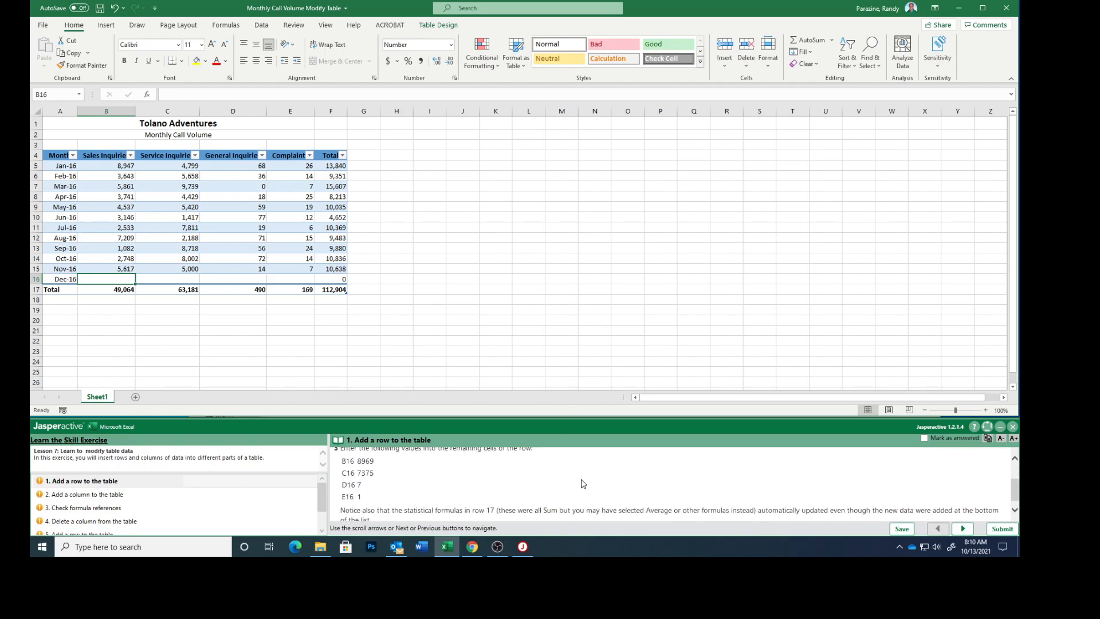
text(8969)
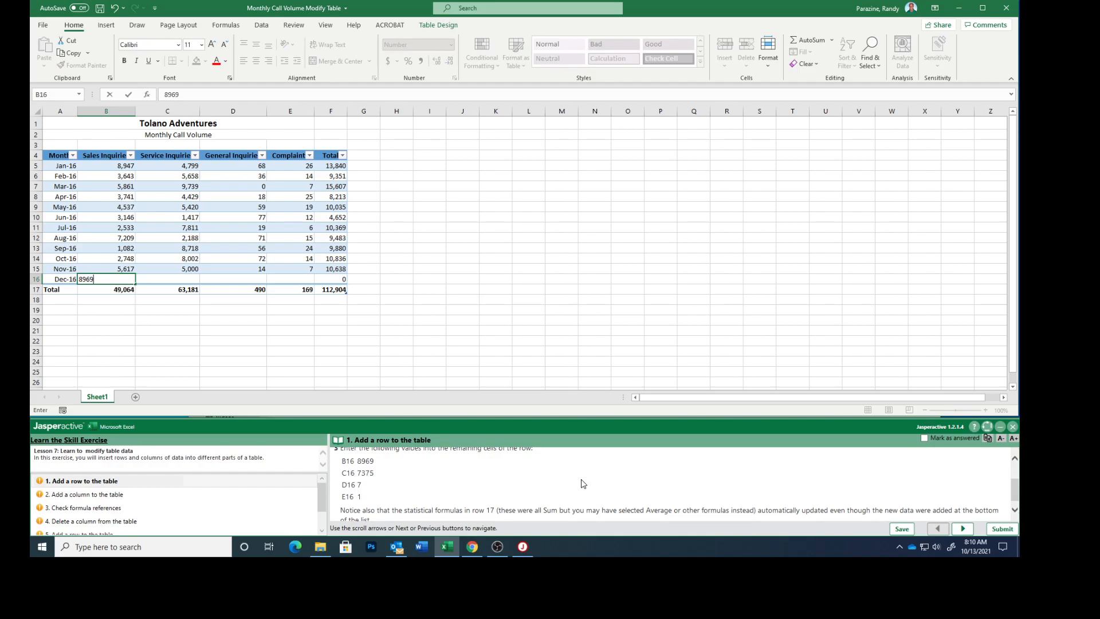
key(Tab)
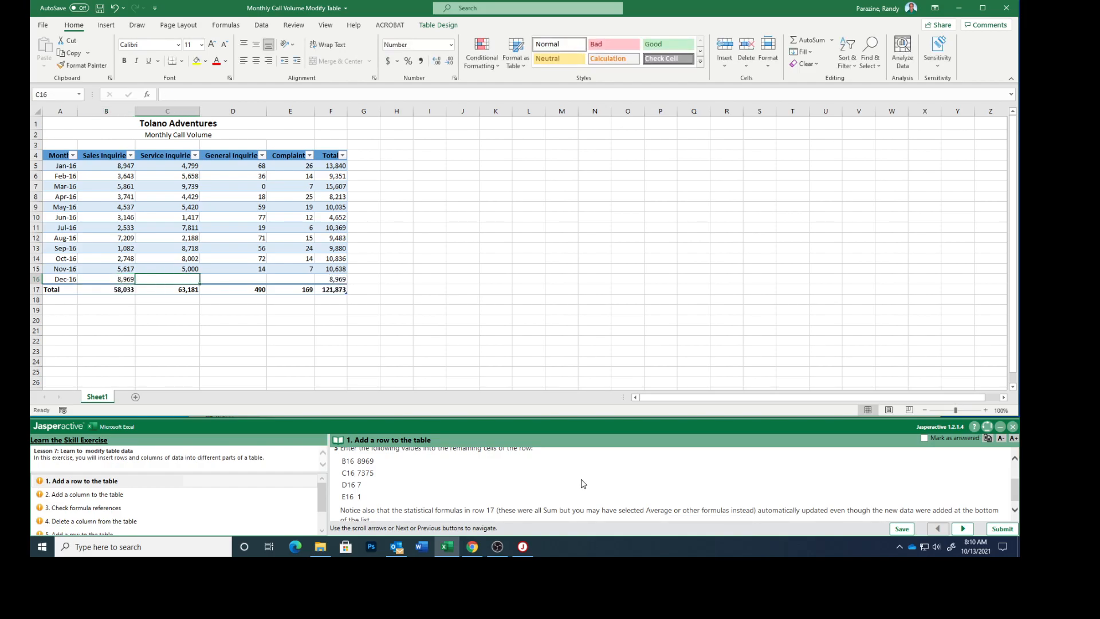
text(7375)
key(Tab)
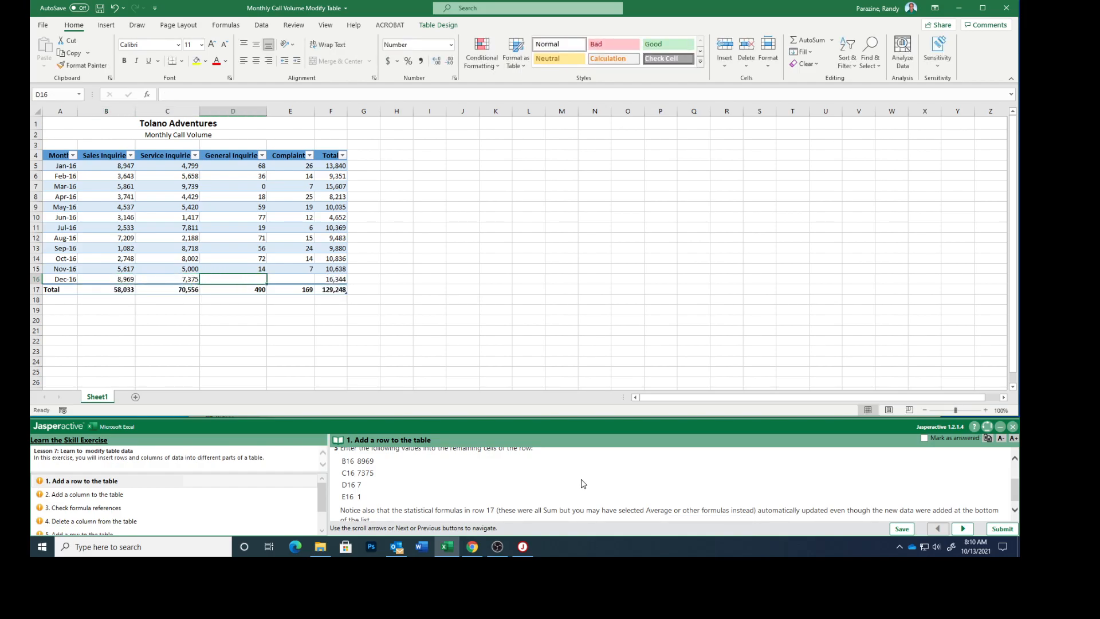
text(7)
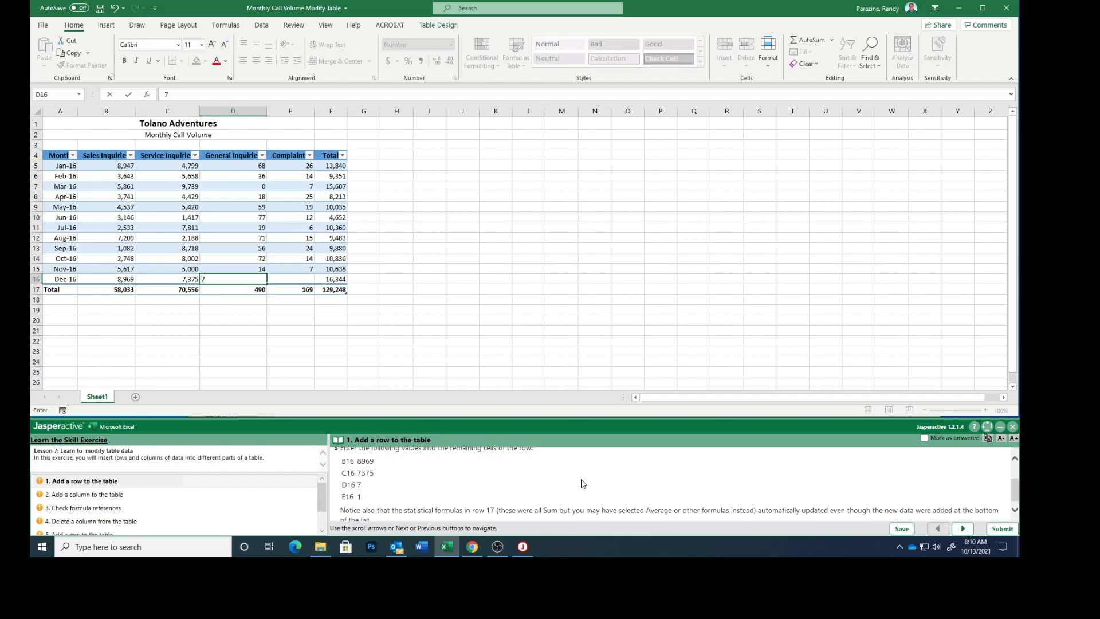
key(Tab)
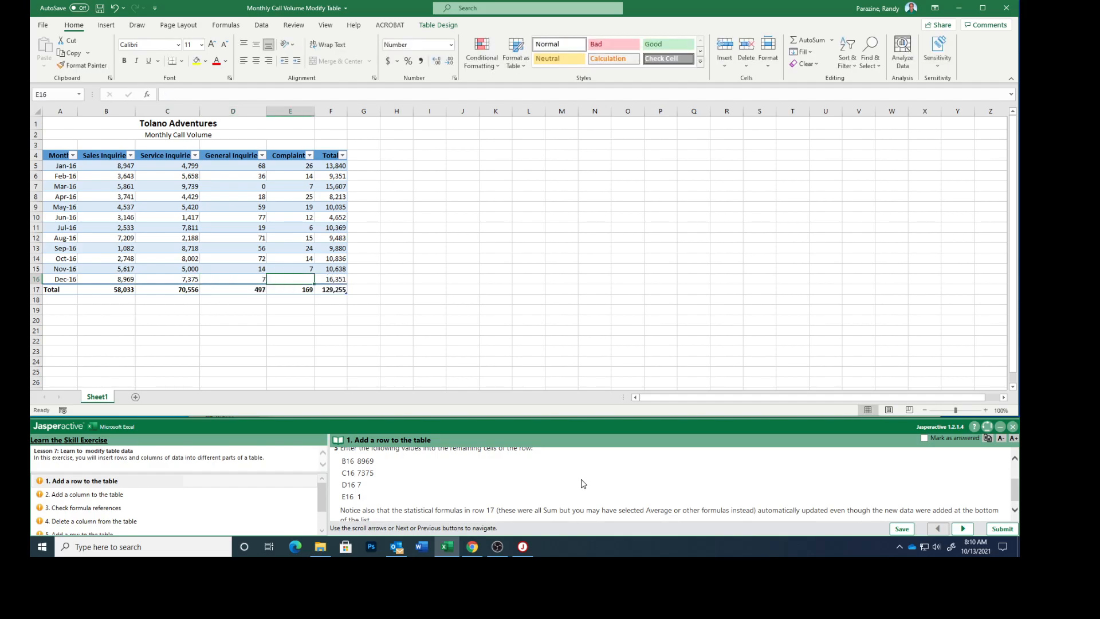
text(1)
key(Tab)
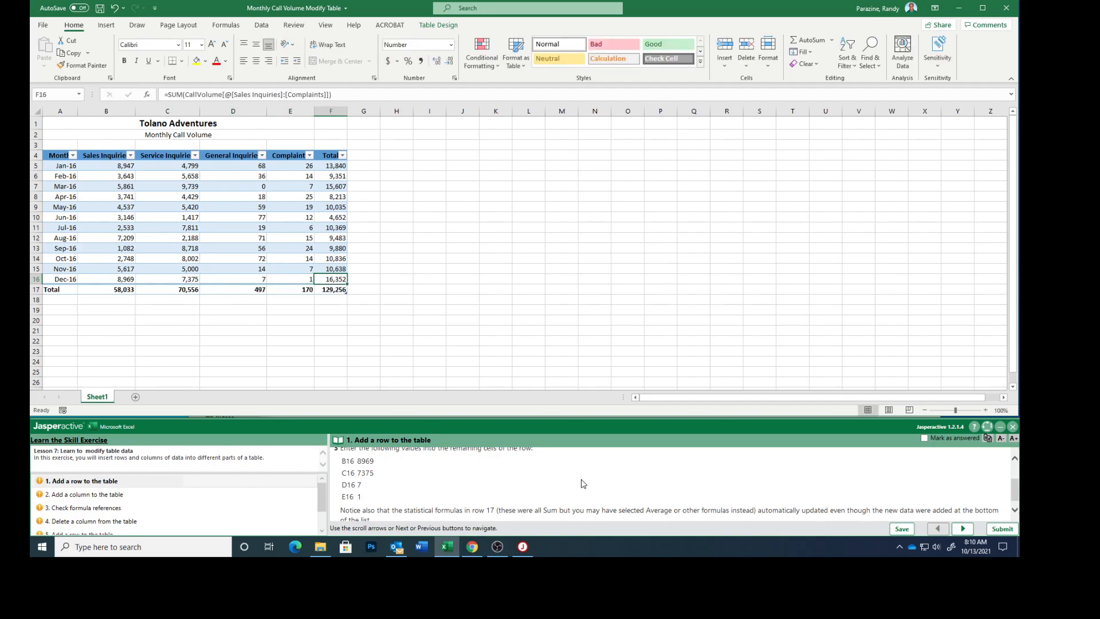
- Mark the exercise task "Add a row to the table" as answered and go to task 2
scroll(578, 488, down, 1)
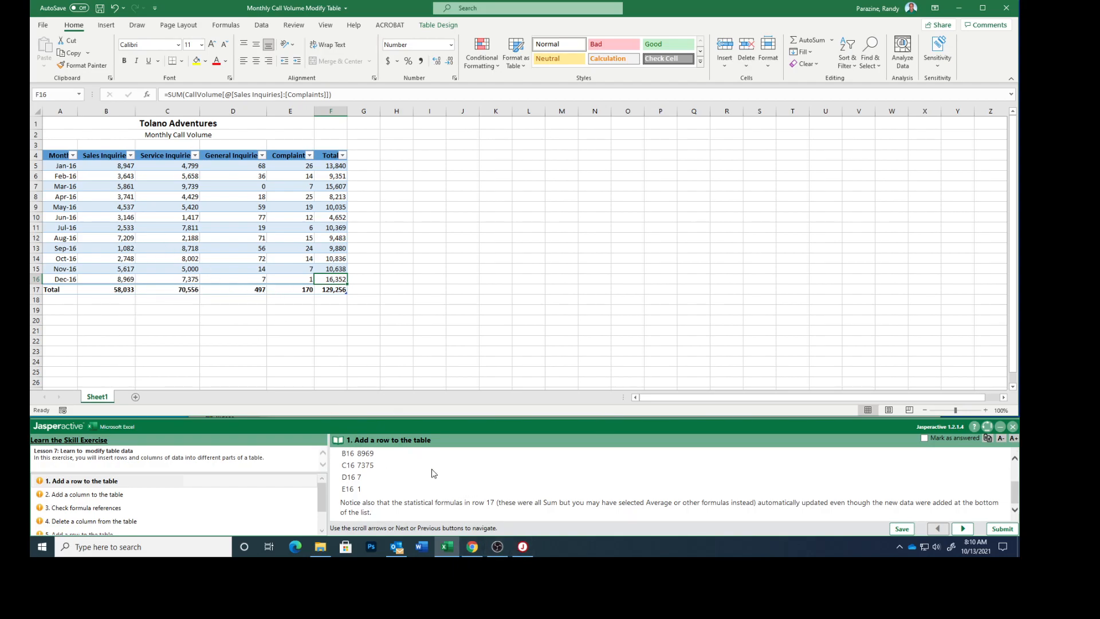
click(924, 438)
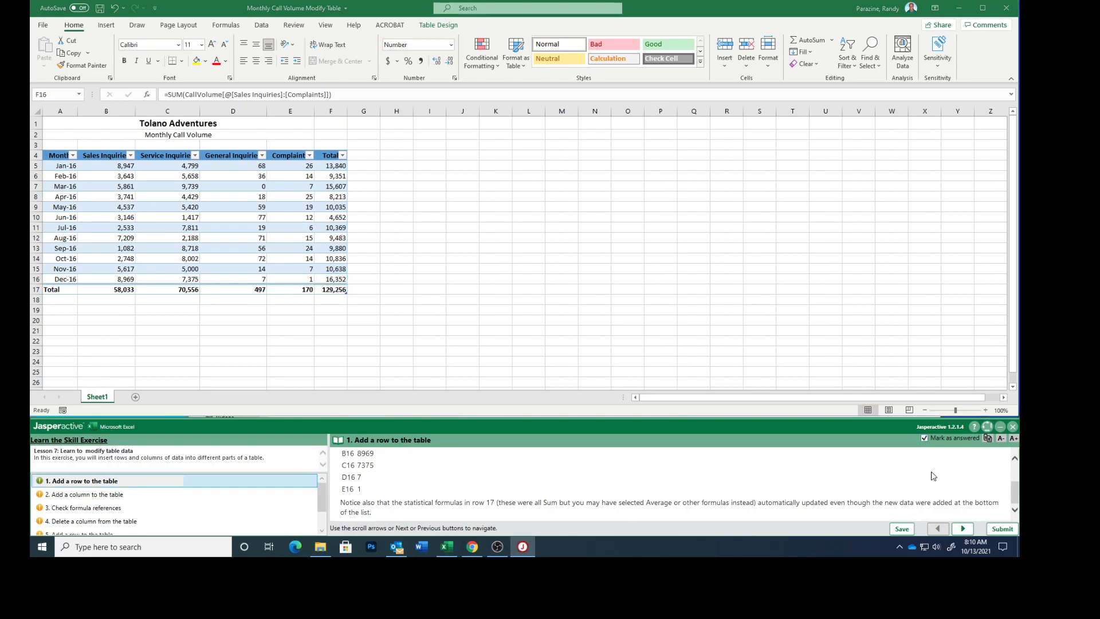
click(963, 528)
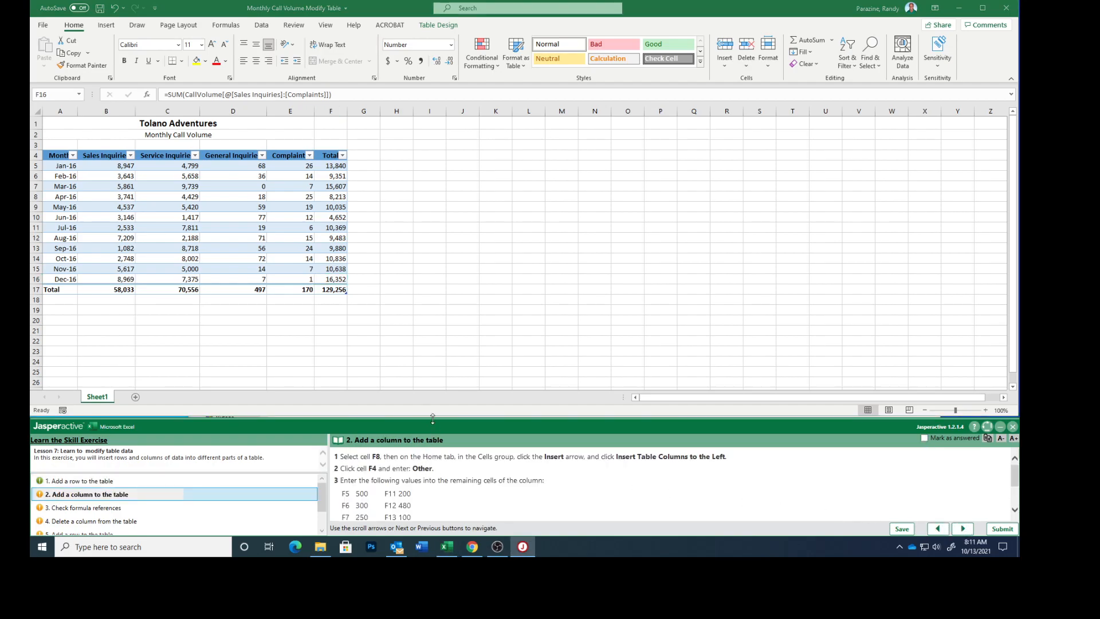
- Insert a table column to the left of the Total column and name its header Other
click(330, 197)
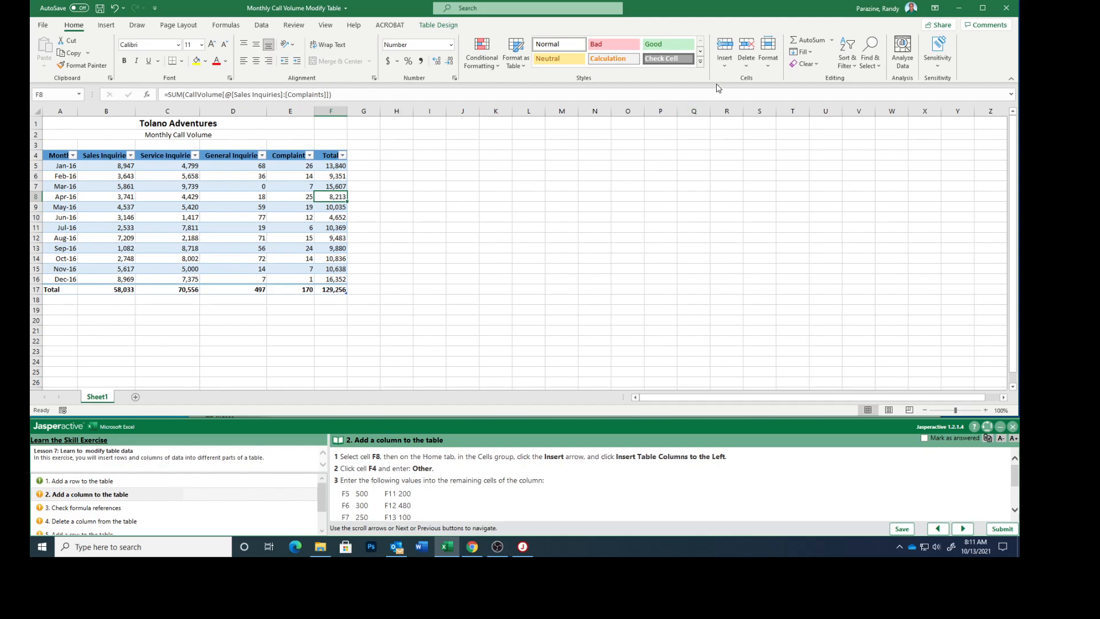
click(728, 68)
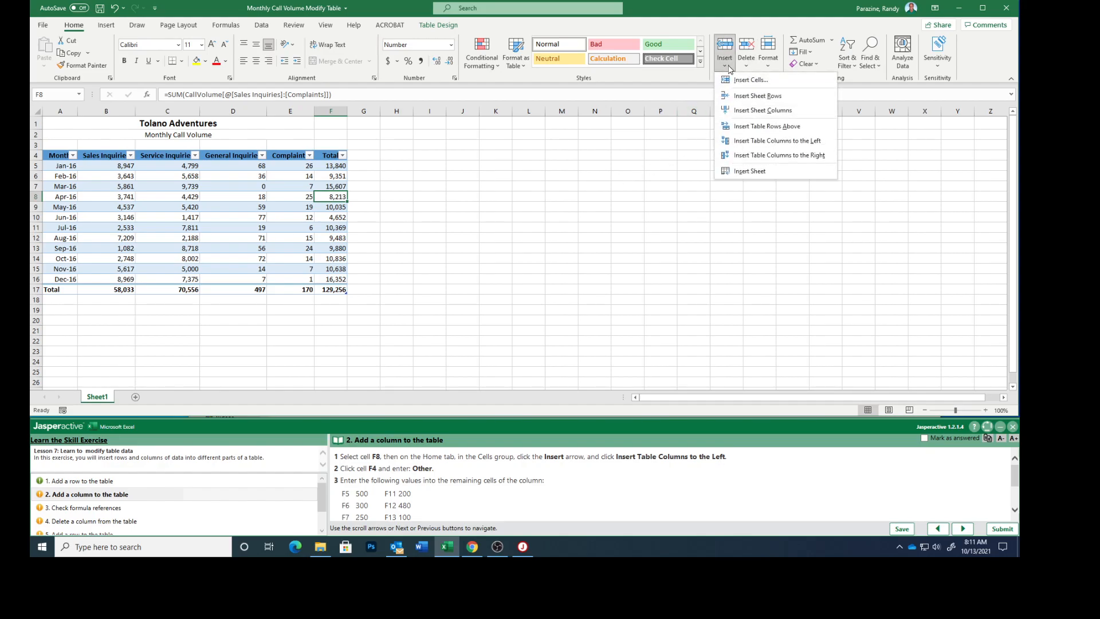
click(742, 143)
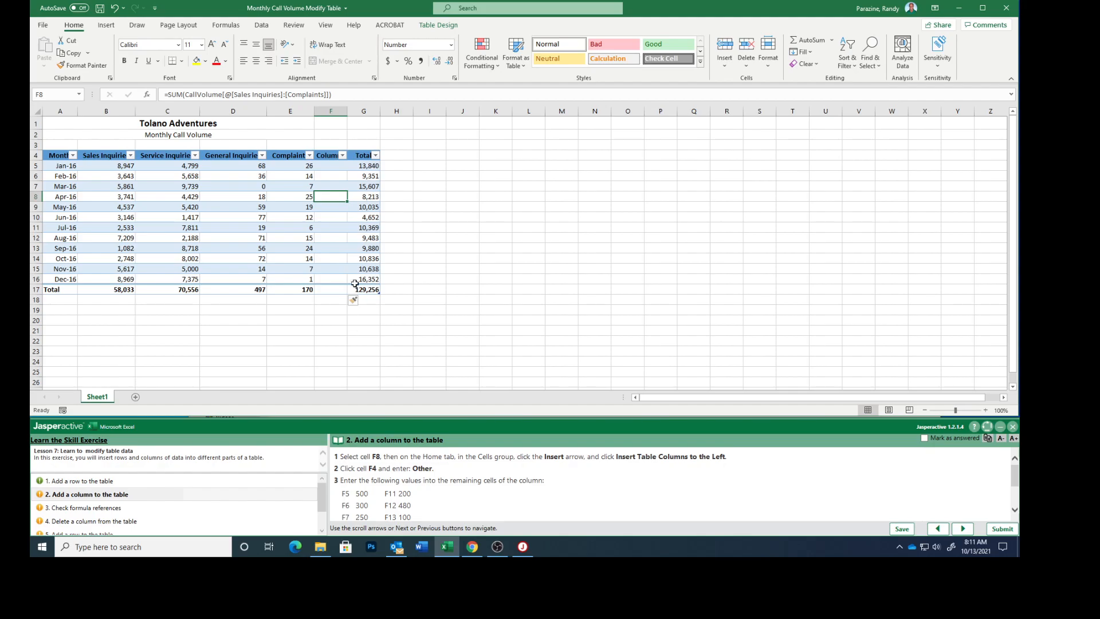
click(327, 157)
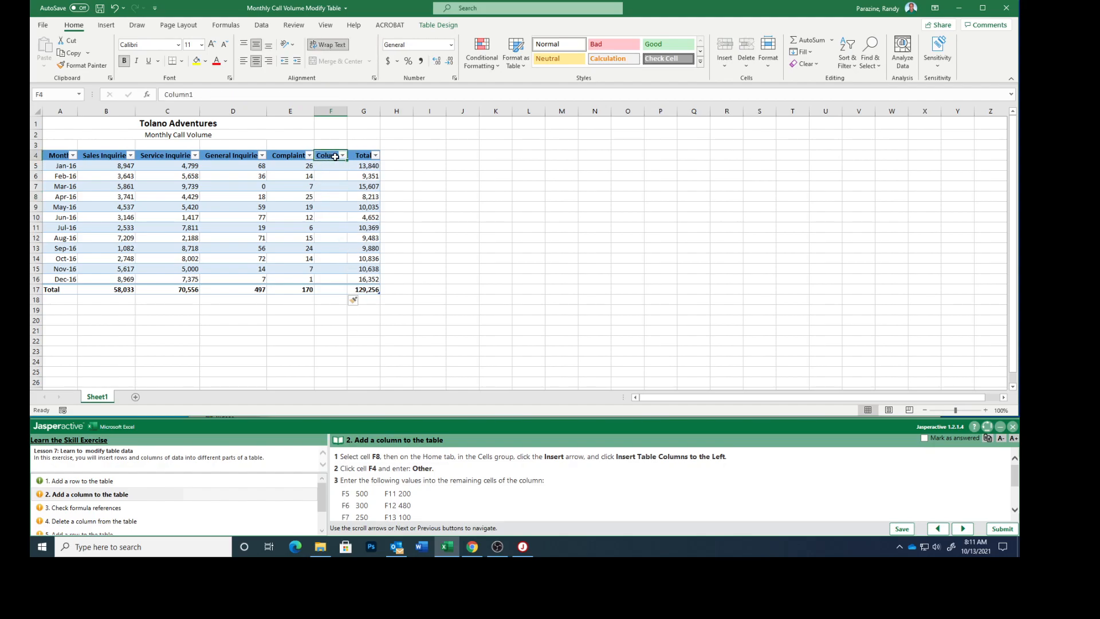
text(Other)
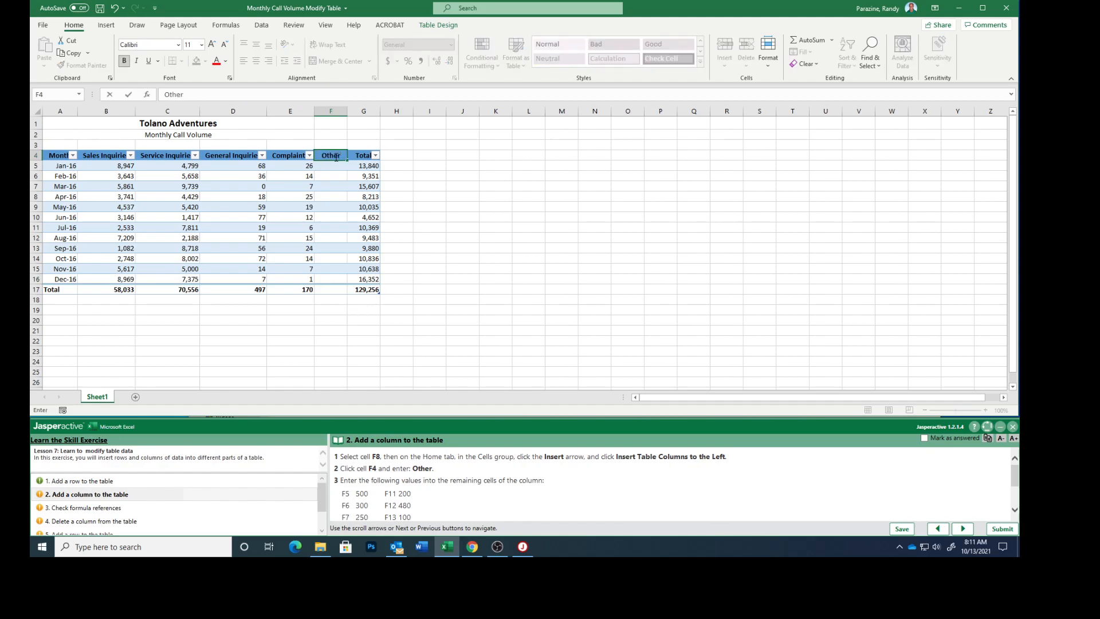
key(Return)
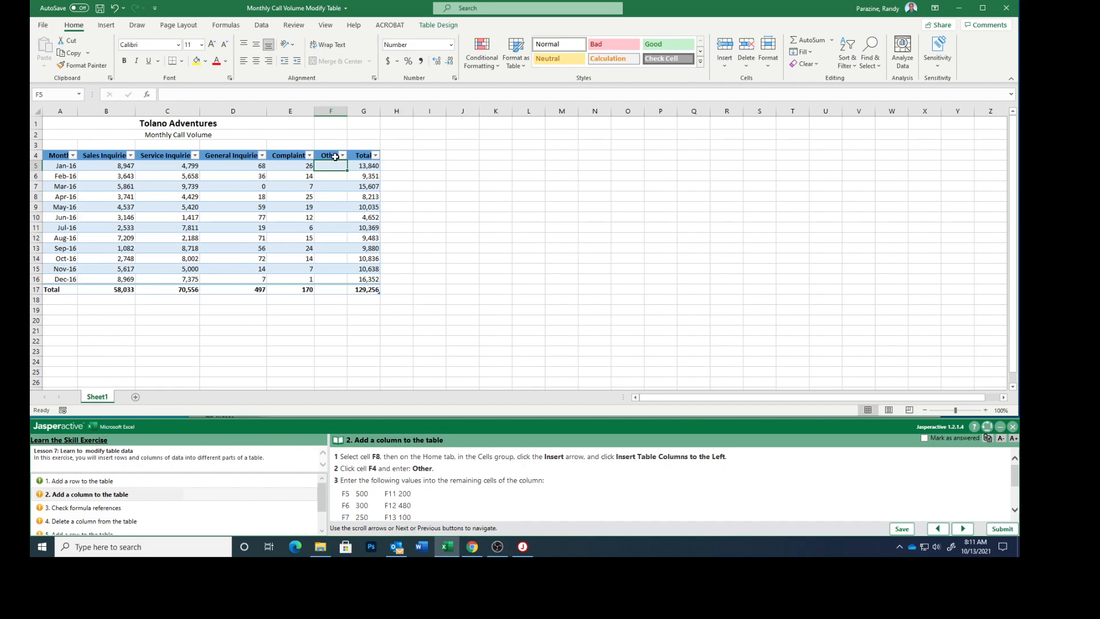
- Enter 500, 300, 250, 450, 400 and 220 in cells F5 to F10 of the Other column
scroll(506, 502, down, 1)
scroll(506, 501, down, 1)
text(500)
key(Return)
text(300)
key(Return)
text(250)
key(Return)
text(450)
key(Return)
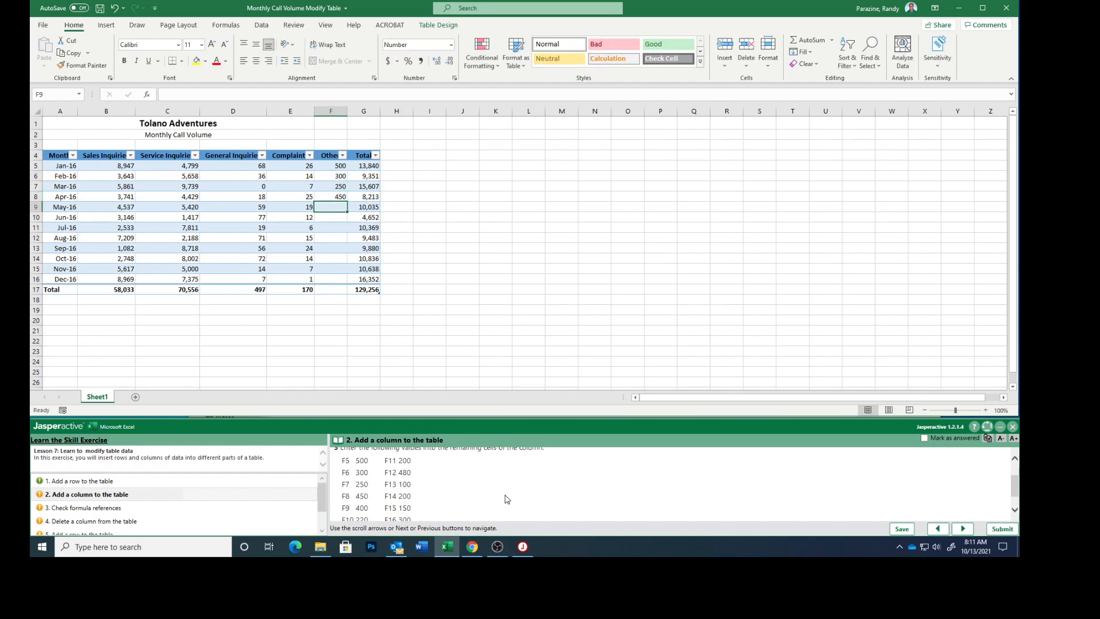
text(400)
key(Return)
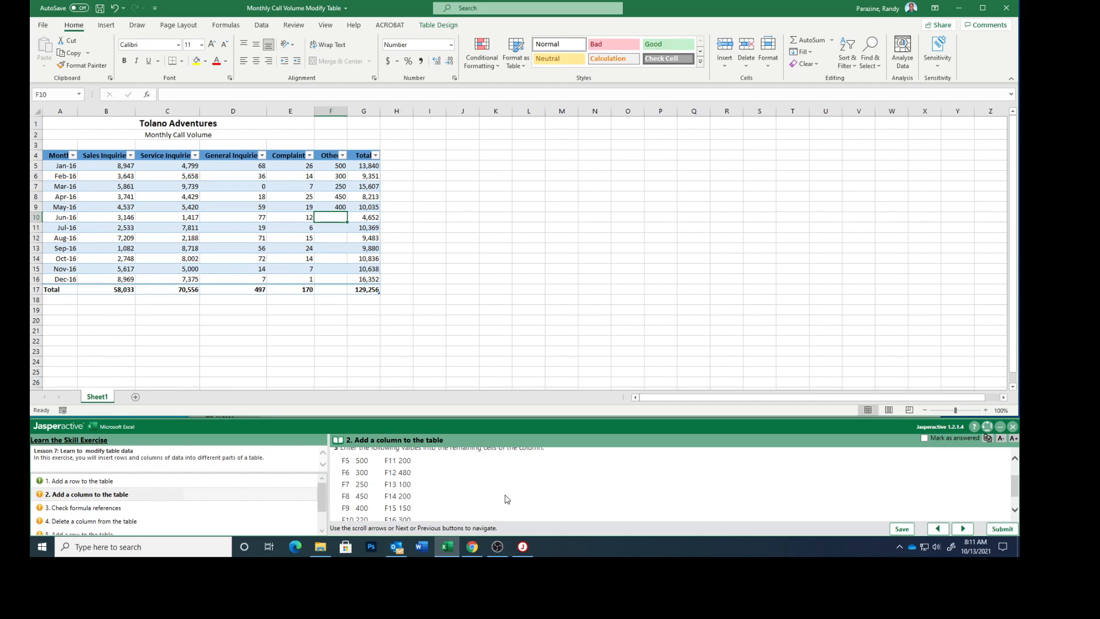
text(220)
key(Return)
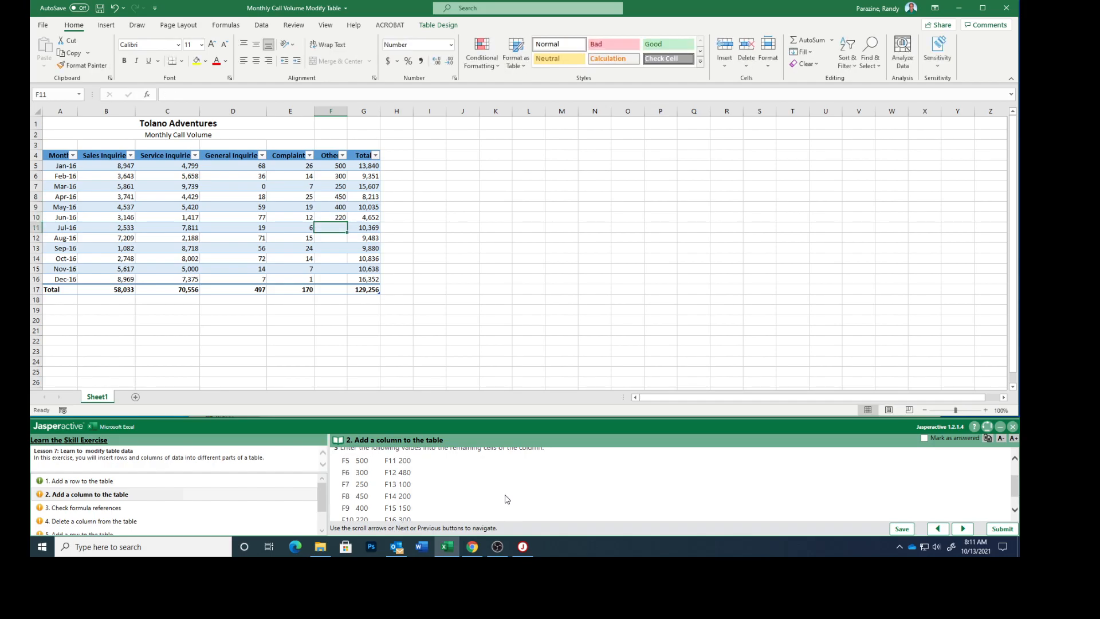
- Enter 200, 480, 100, 200, 150 and 300 in cells F11 to F16 of the Other column
text(200)
key(Return)
text(480)
key(Return)
text(100)
key(Return)
text(200)
key(Return)
text(150)
key(Return)
text(300)
key(Return)
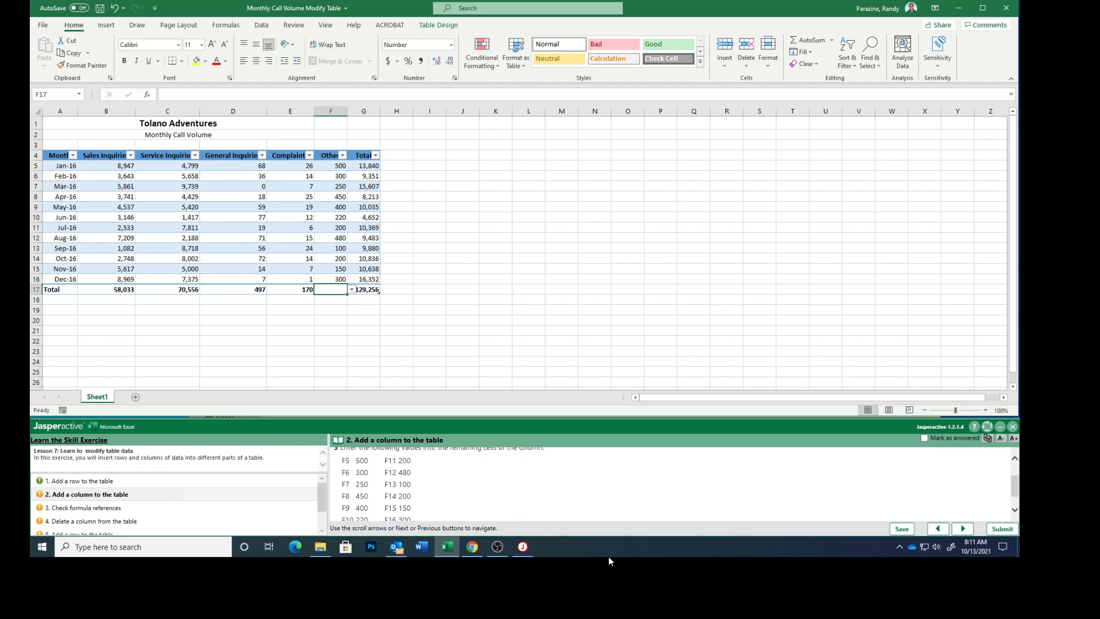
- Set the Other column's total row cell F17 to Sum, and mark task 2 as answered, advancing to task 3
scroll(596, 503, down, 2)
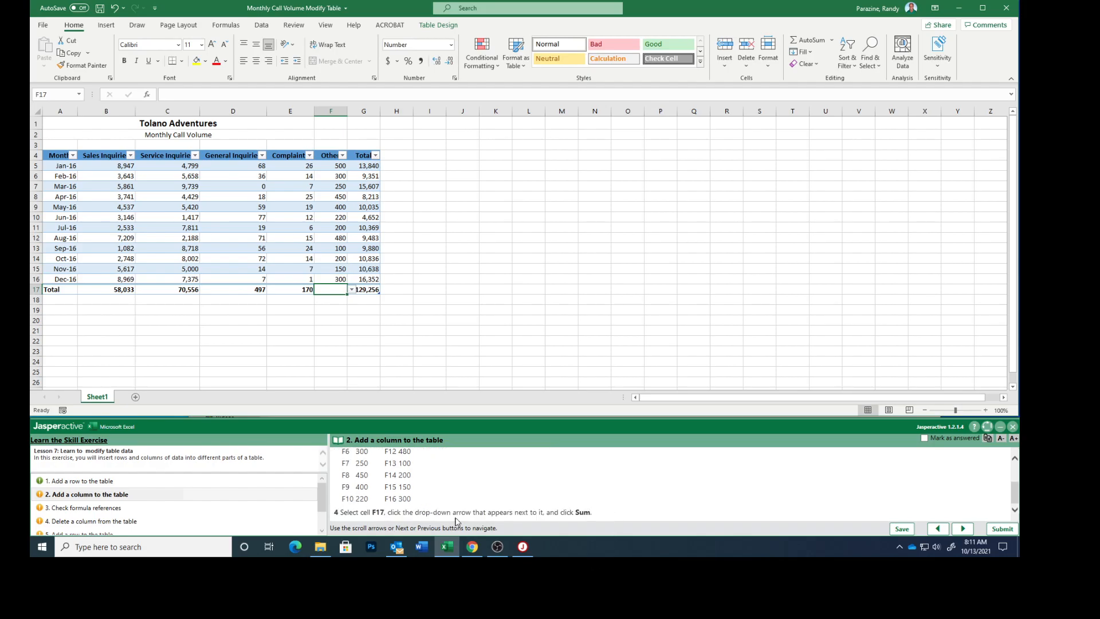
click(348, 290)
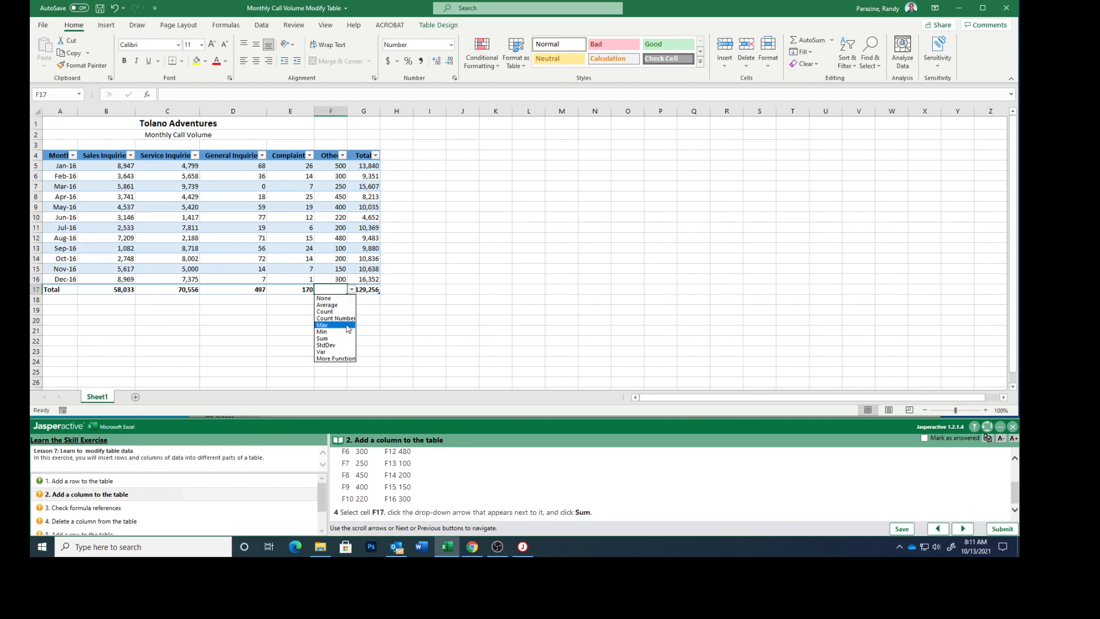
click(339, 339)
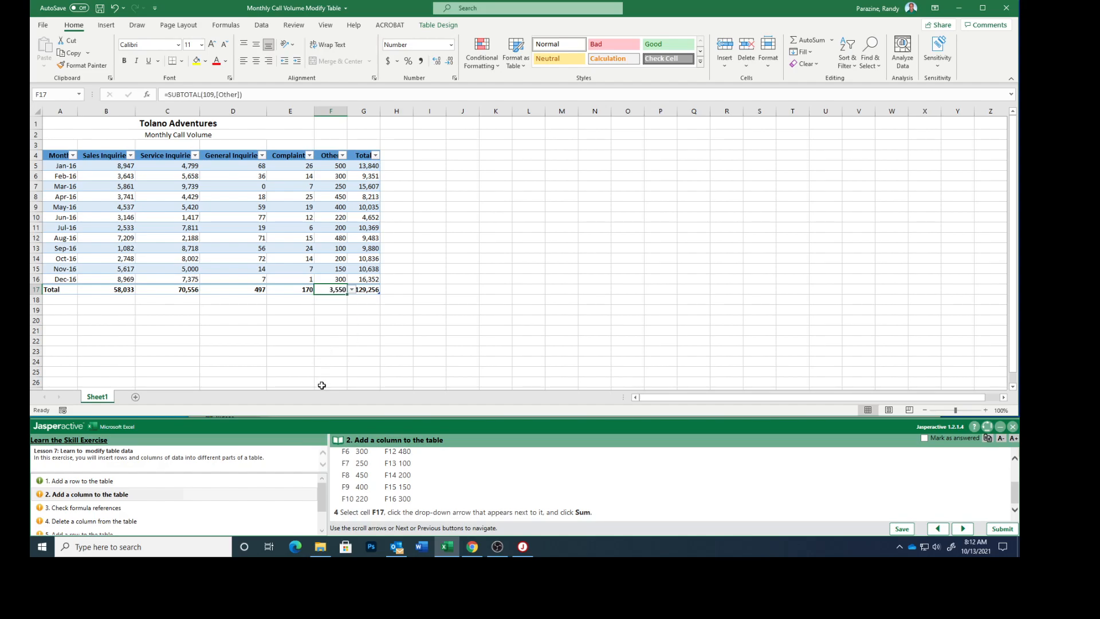
click(925, 439)
click(955, 527)
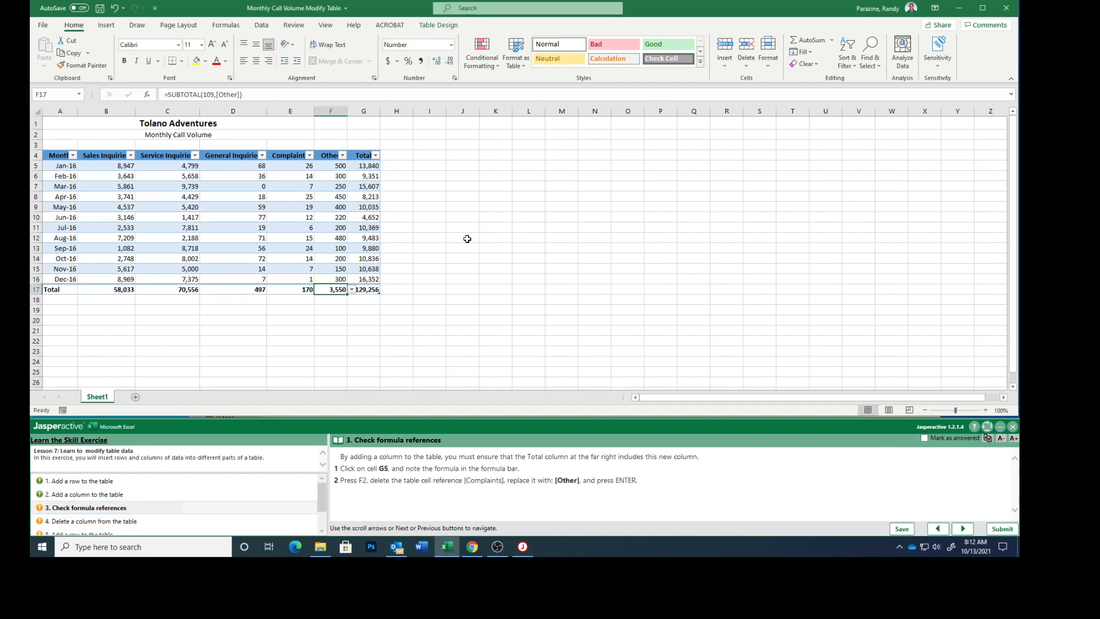
- Replace the [Complaints] reference with [Other] in the SUM formula of cell G5
click(361, 165)
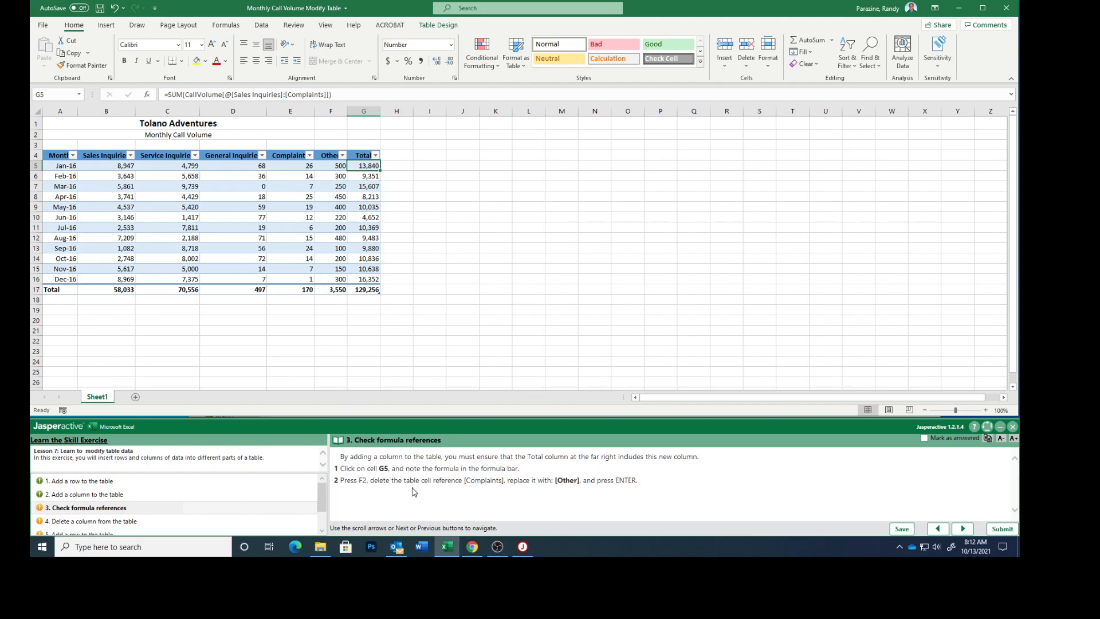
key(F2)
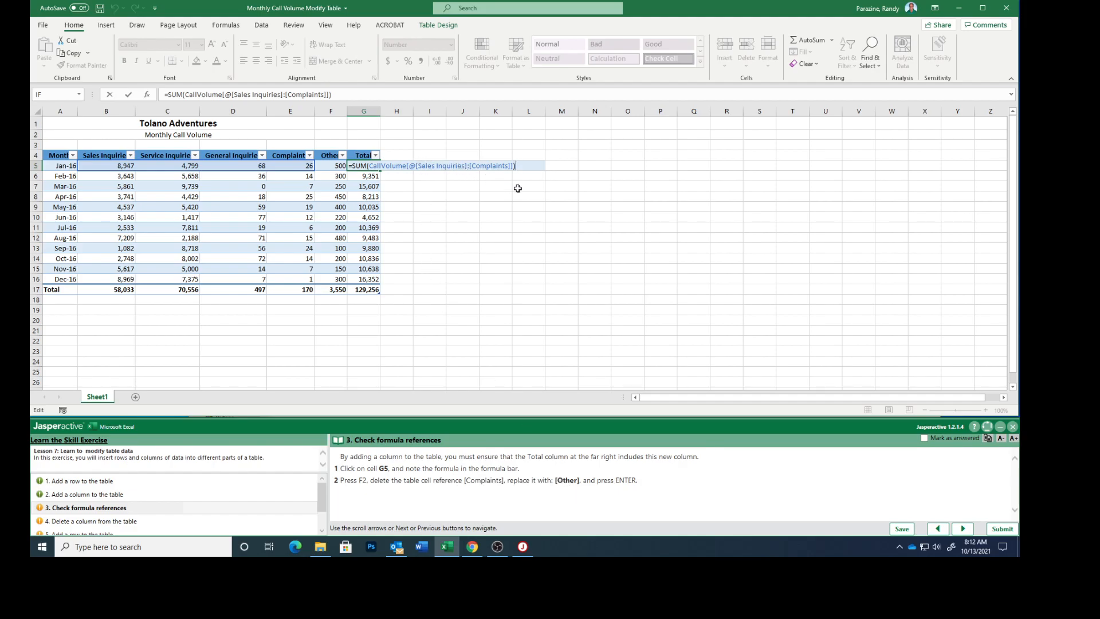
key(Left)
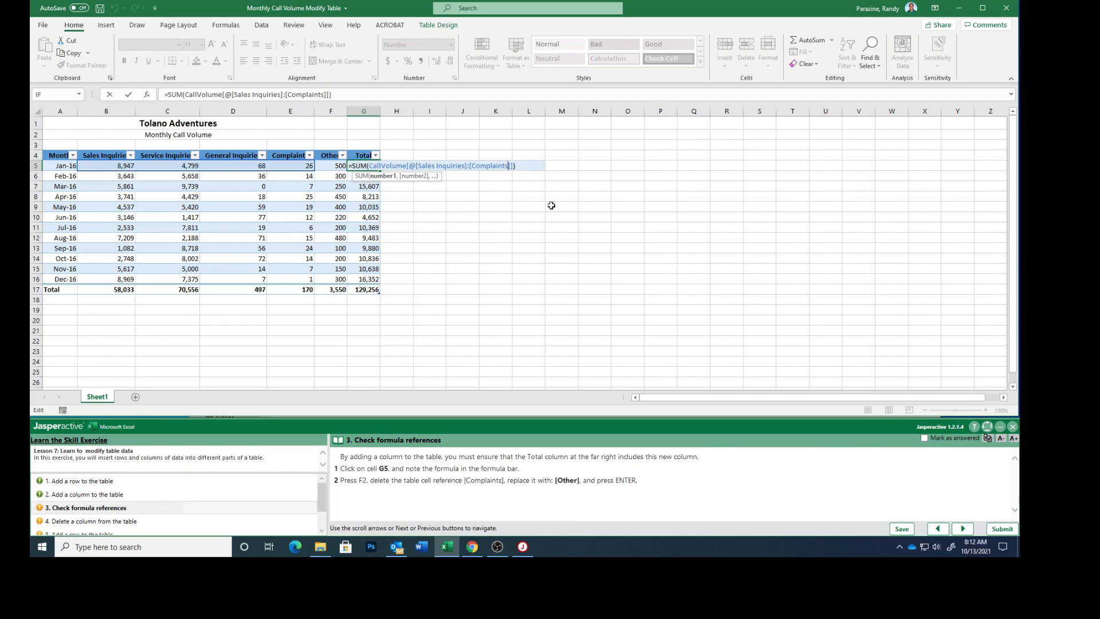
key(BackSpace)
key(BackSpace)
key(BackSpace)
key(BackSpace)
key(BackSpace)
key(BackSpace)
key(BackSpace)
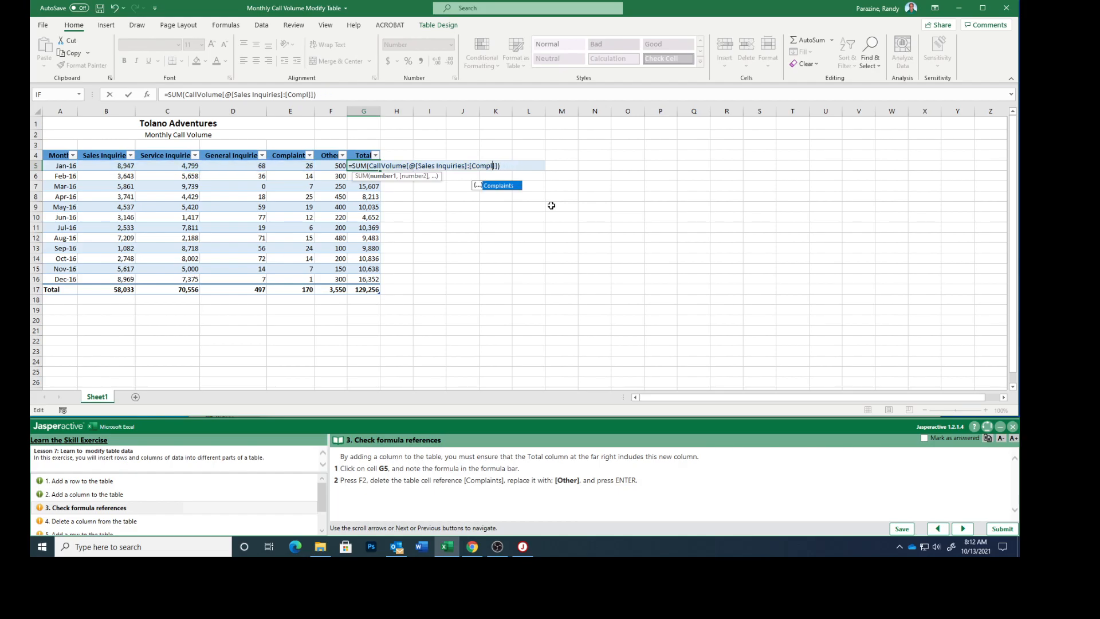
key(BackSpace)
key(BackSpace)
key(BackSpace)
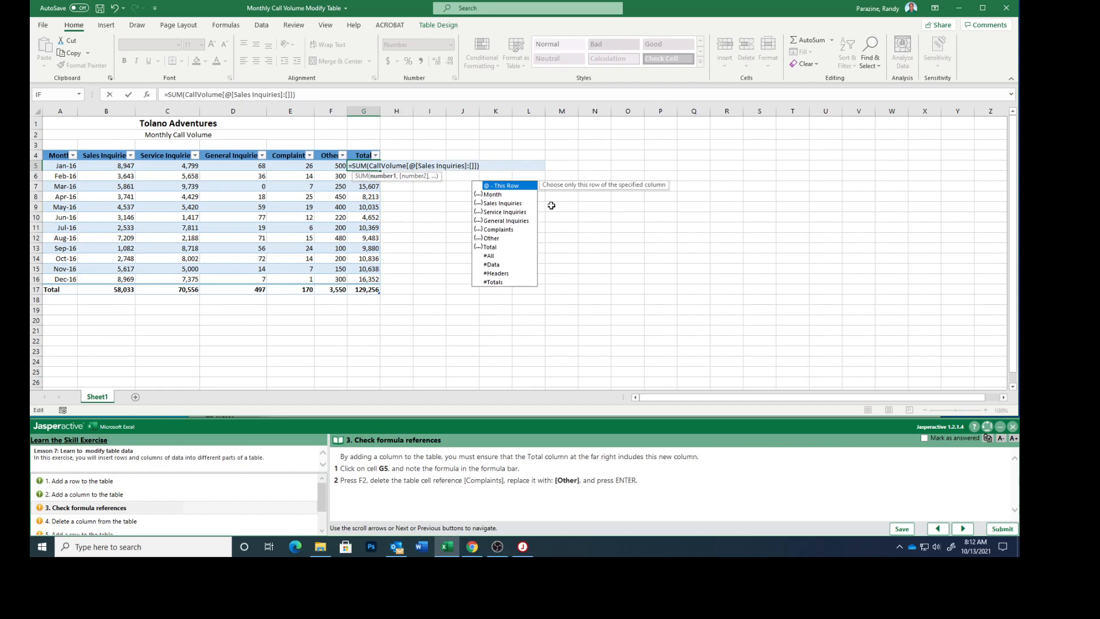
text(Other)
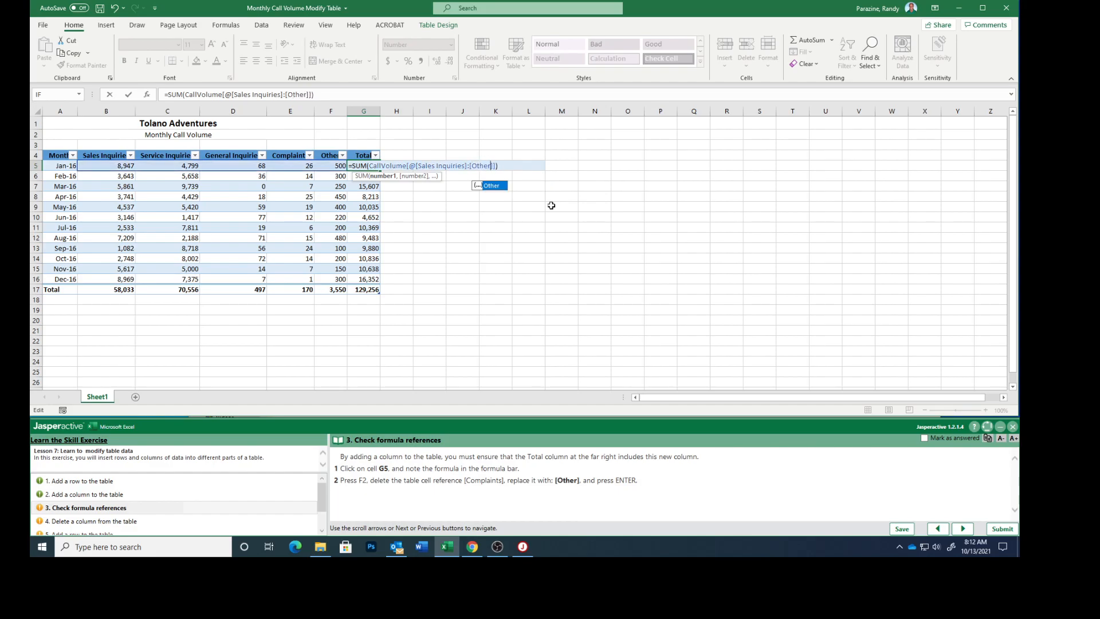
key(Return)
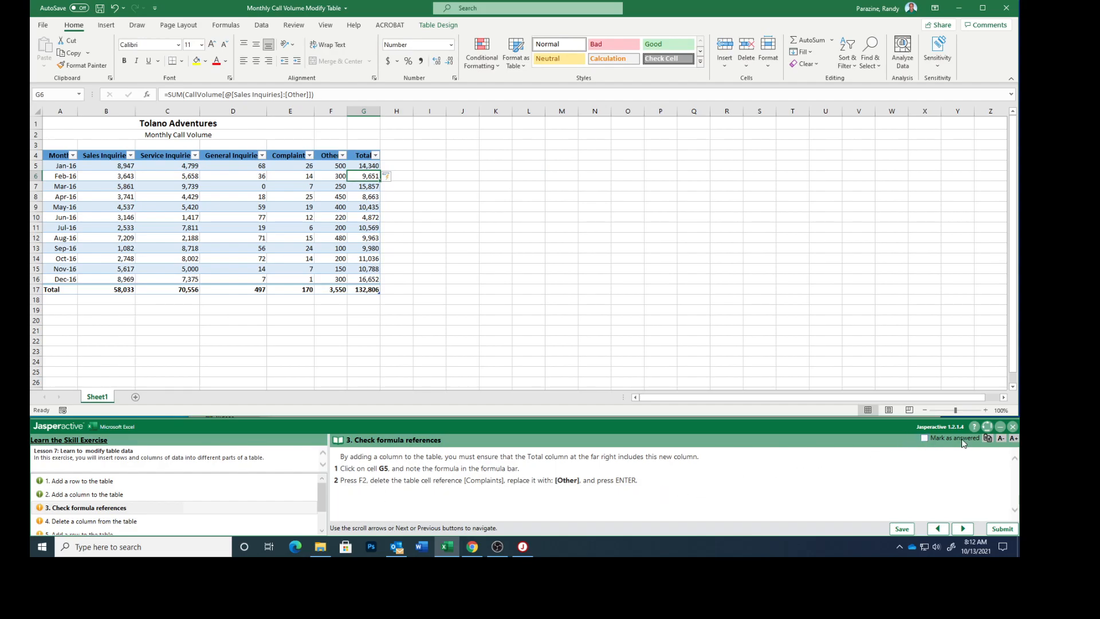
- Mark task 3 as answered and advance to task 4
click(924, 438)
click(963, 528)
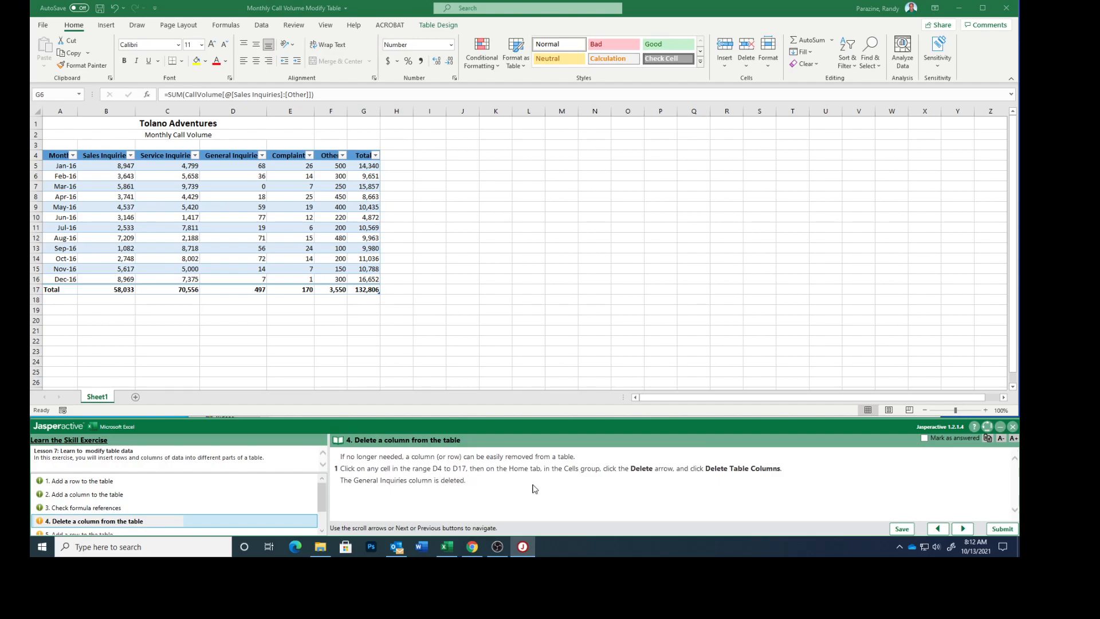
- Delete the General Inquiries column from the table, mark task 4 as answered and advance to task 5
click(236, 196)
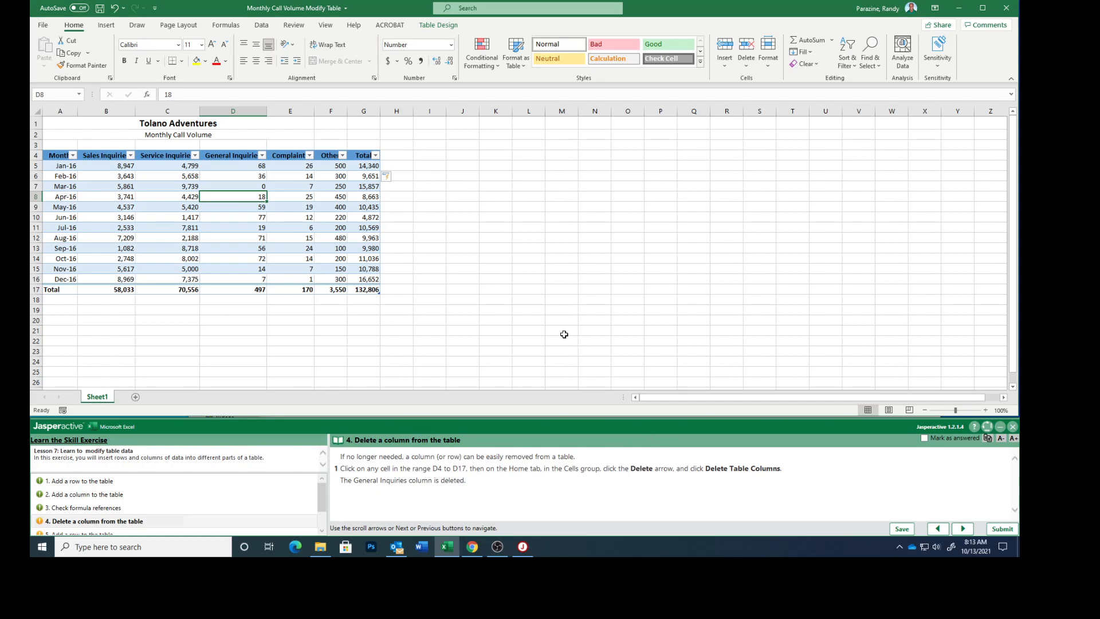
click(748, 67)
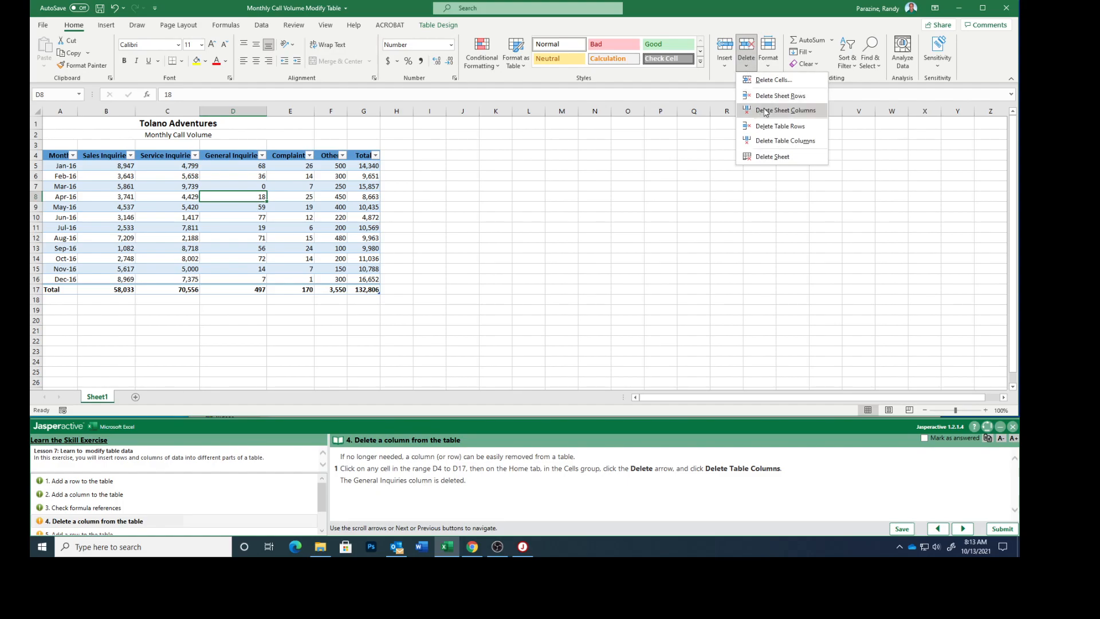
click(776, 141)
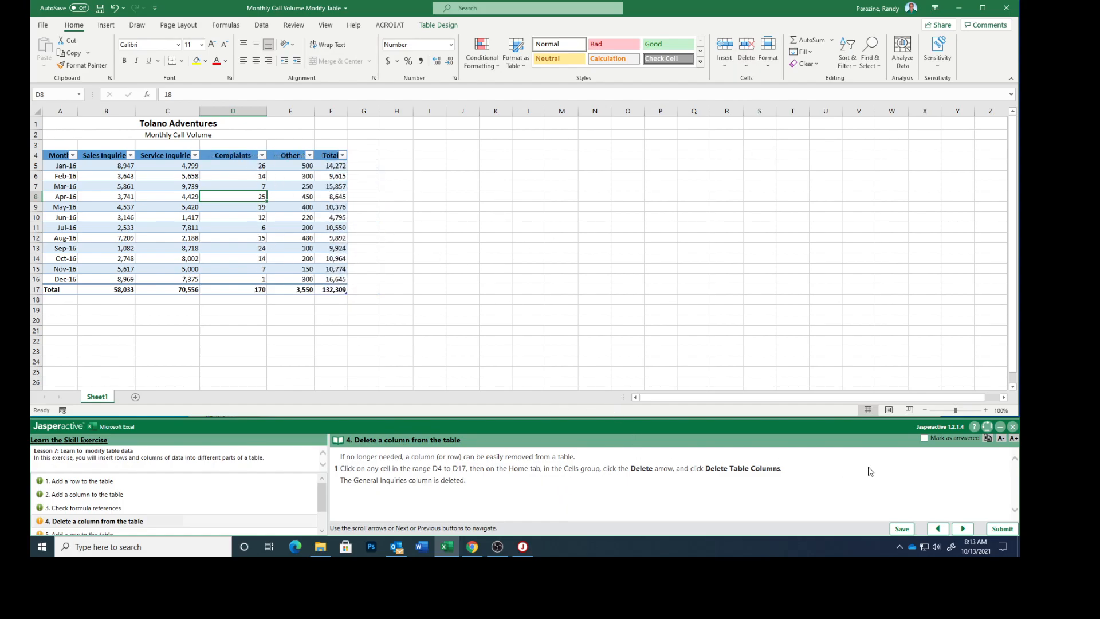
click(962, 528)
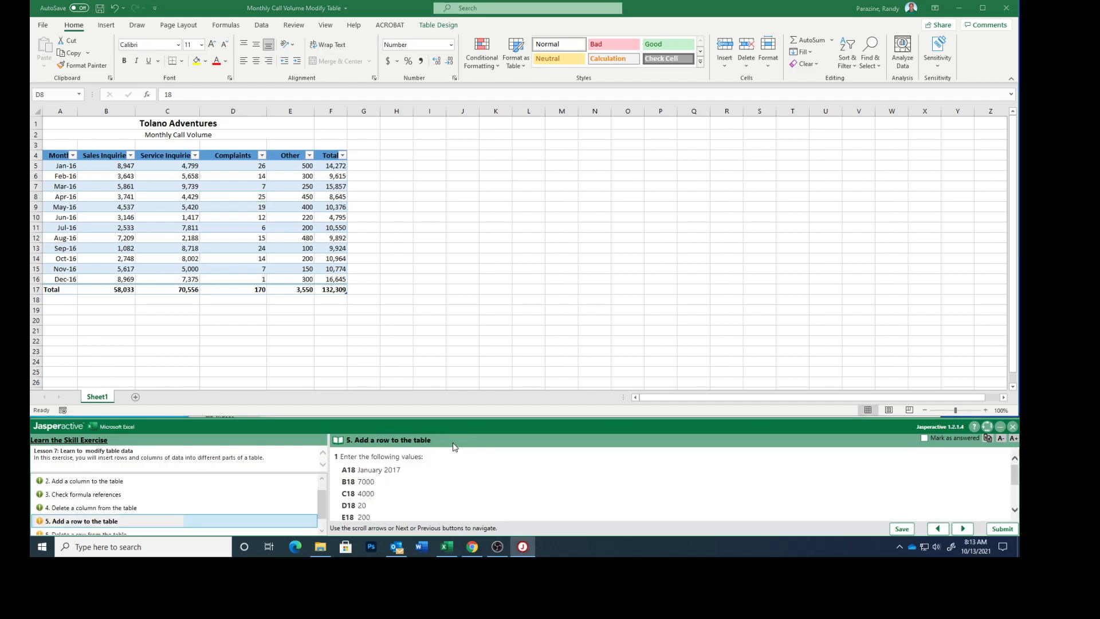
- Enter January 2017, 7000, 4000, 20 and 200 in cells A18 to E18, directly below the table's total row
scroll(256, 356, down, 3)
scroll(257, 356, up, 3)
click(58, 298)
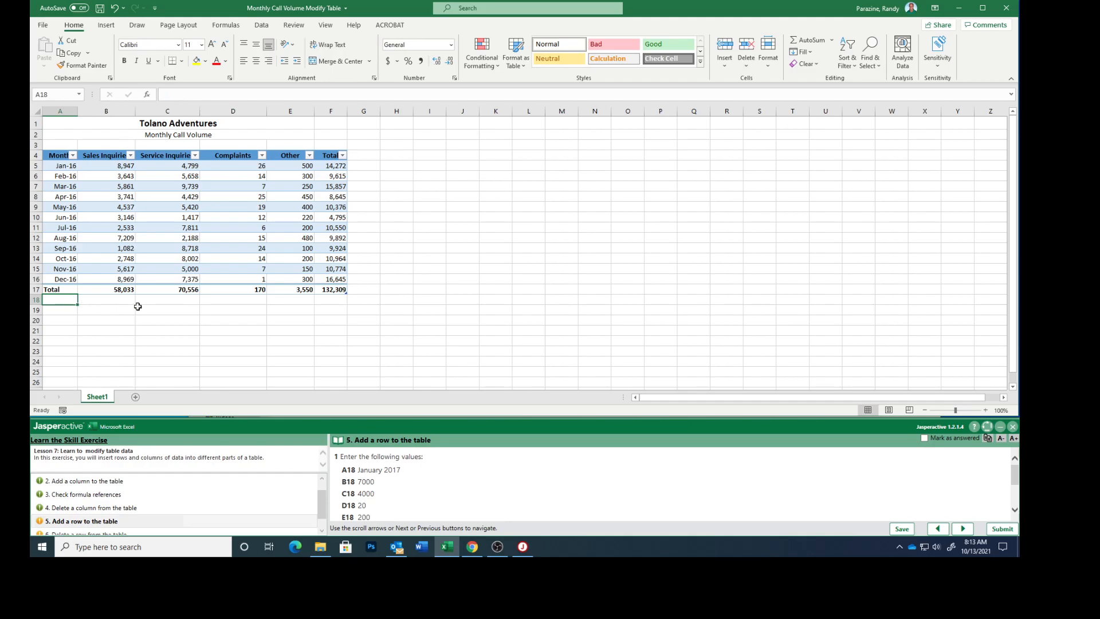
text(January 2017)
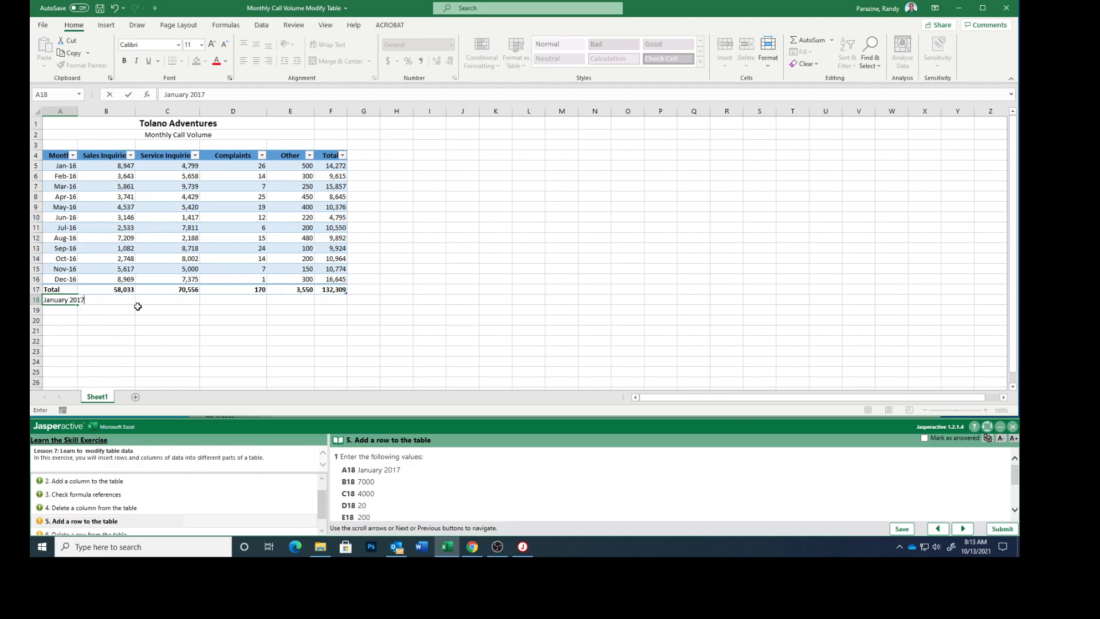
key(Tab)
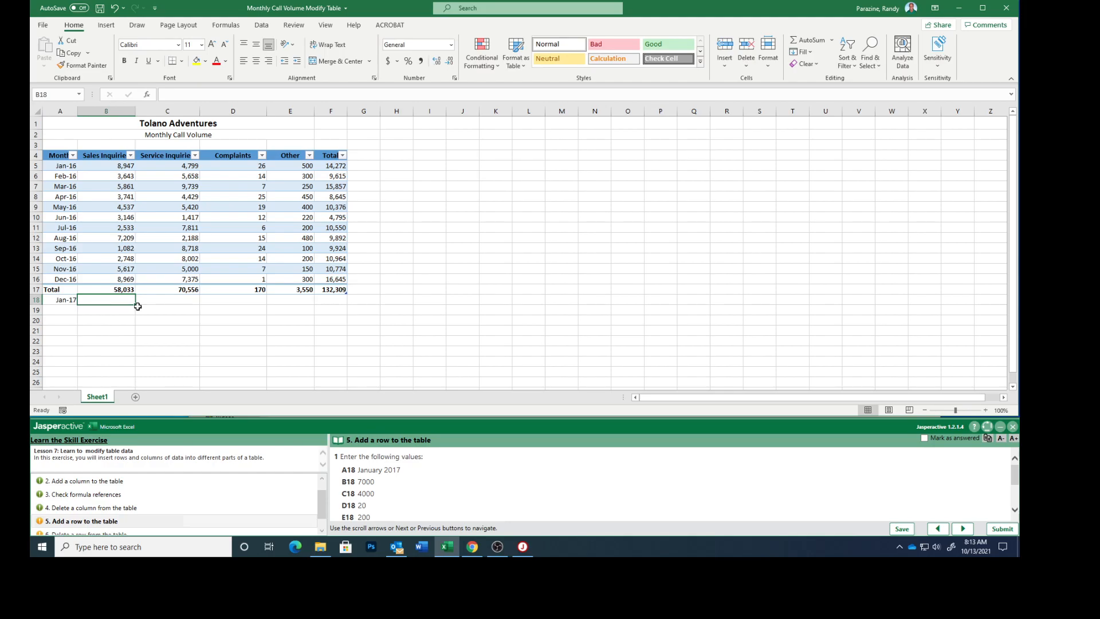
text(7000)
key(Tab)
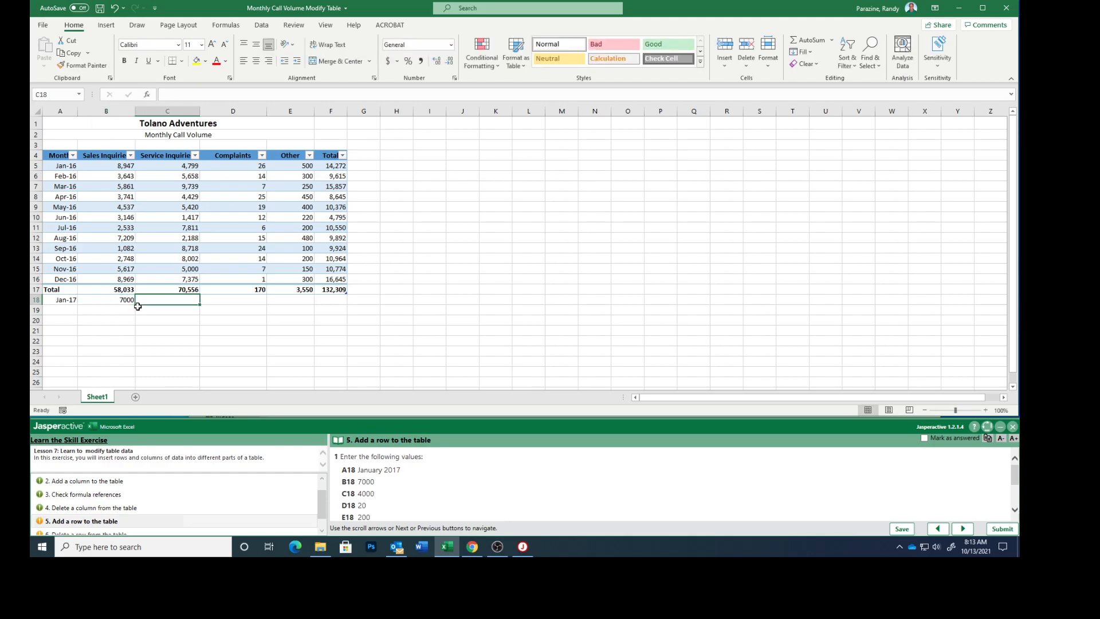
text(4000)
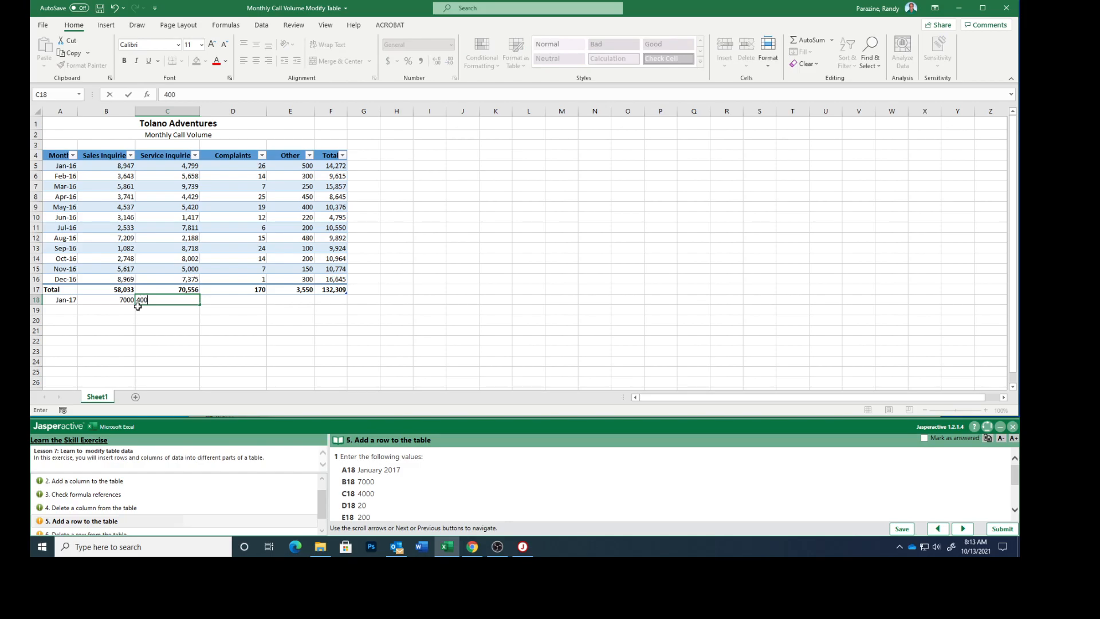
key(Tab)
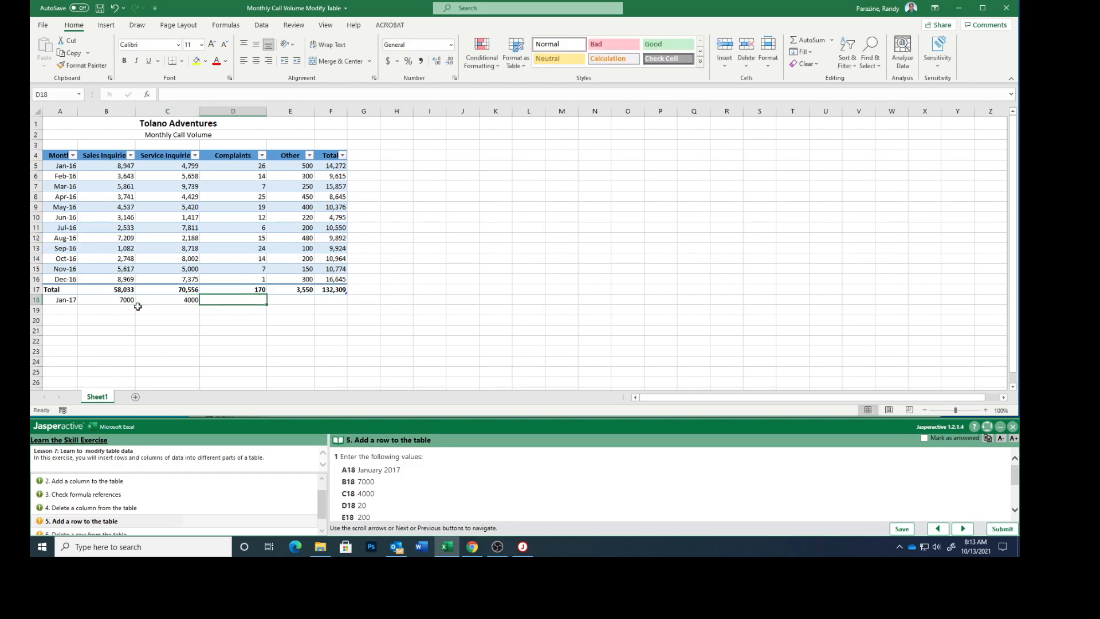
text(20)
key(Tab)
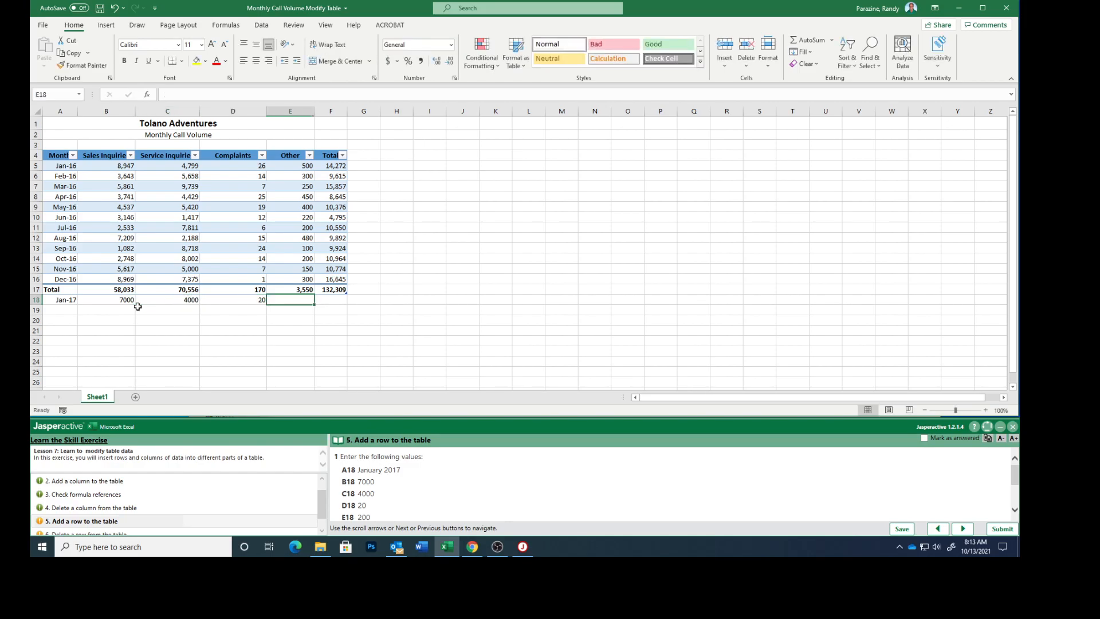
text(200)
key(Tab)
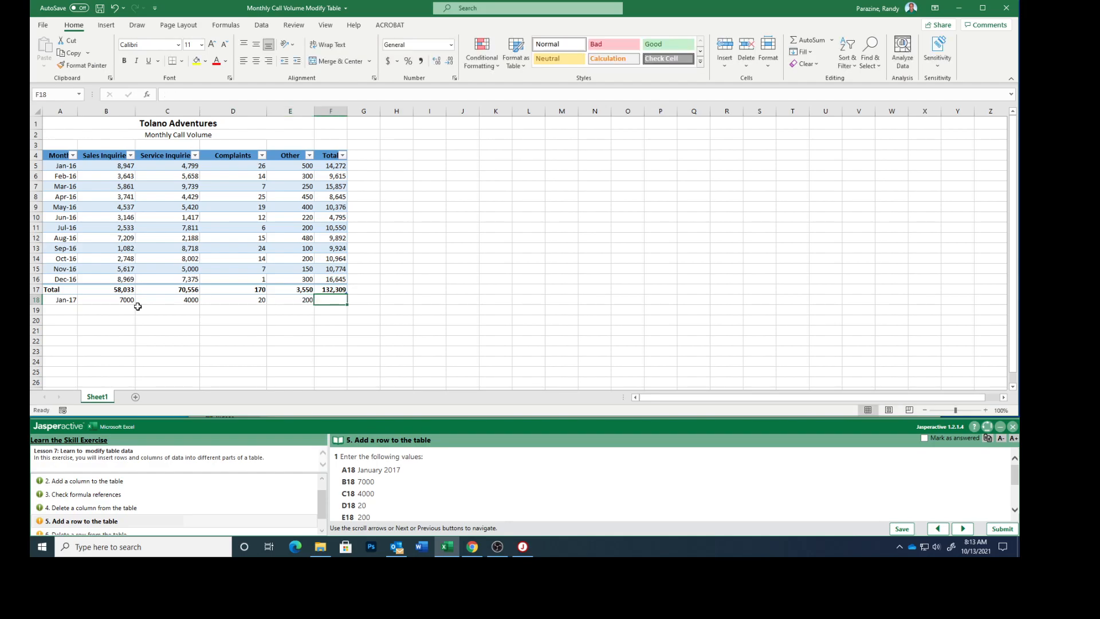
- Resize the table from the corner of cell F17 down to row 18 so it includes the January 2017 data
scroll(463, 497, down, 2)
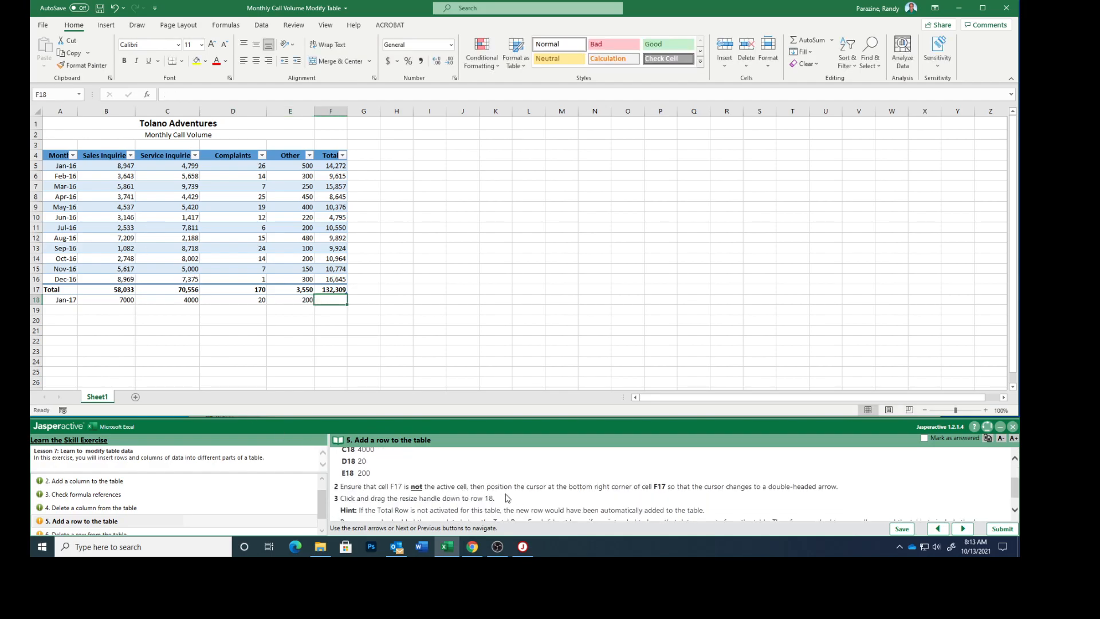
scroll(528, 498, down, 1)
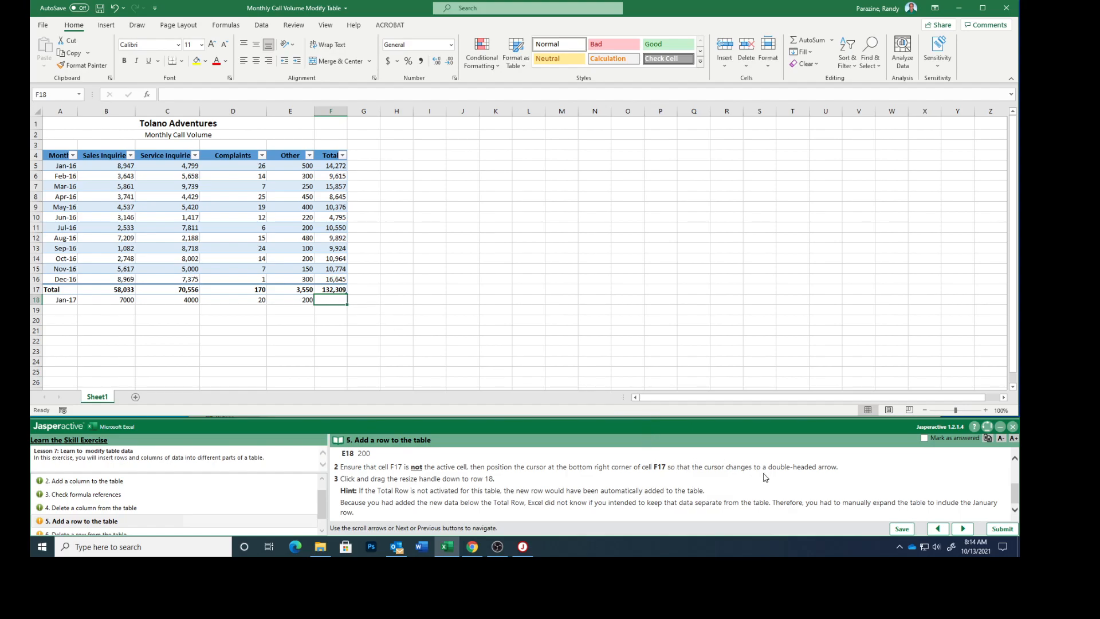
click(342, 318)
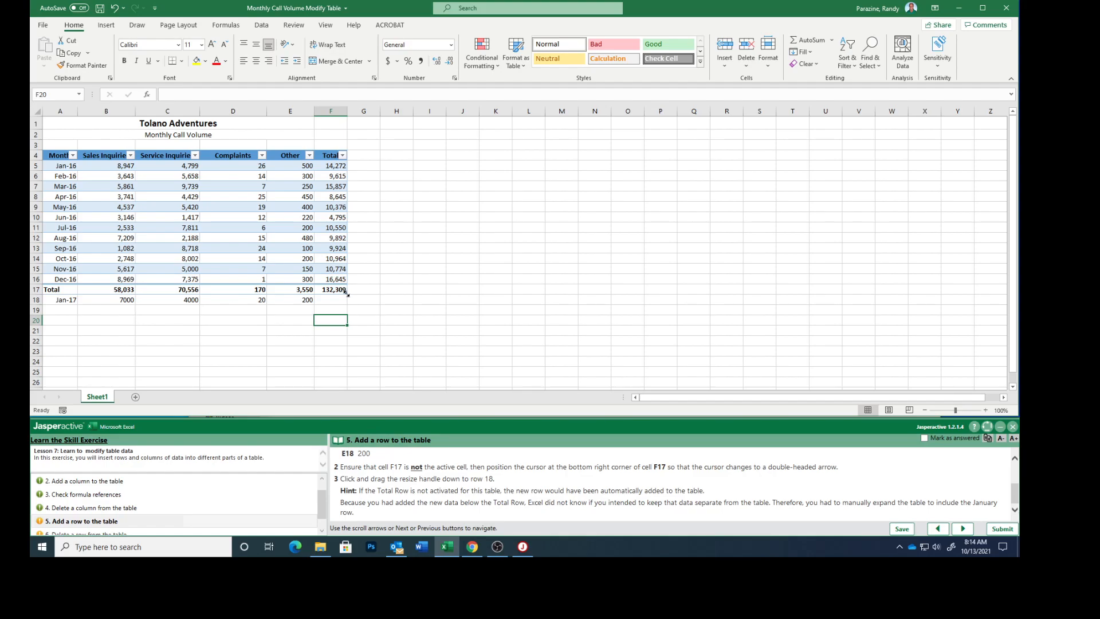
drag(346, 298, 346, 306)
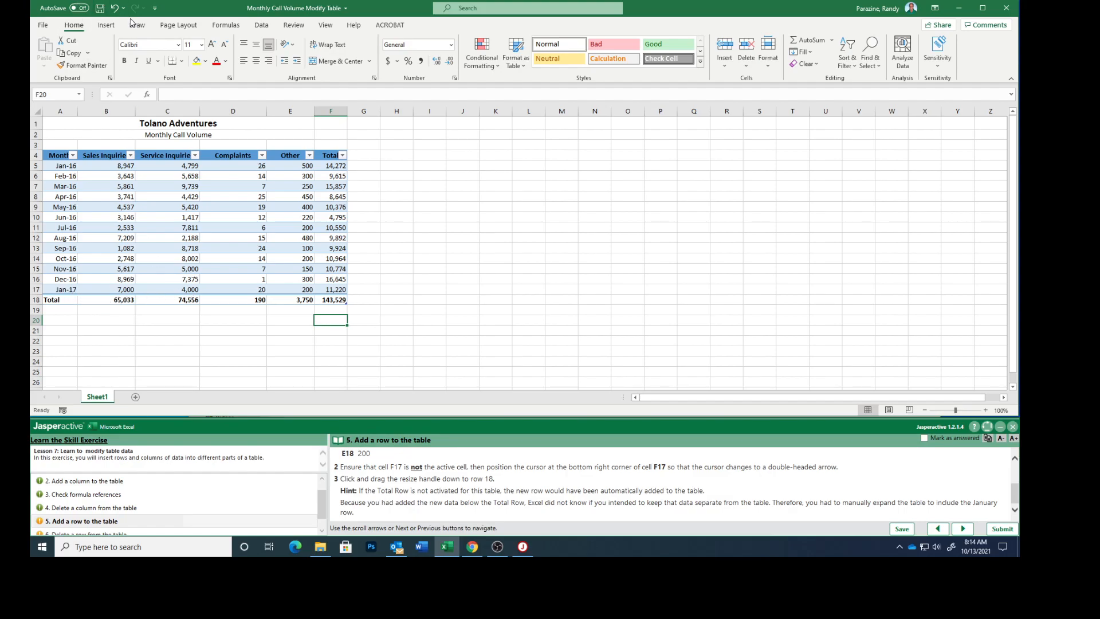
- Undo the table resize and redo it
click(114, 7)
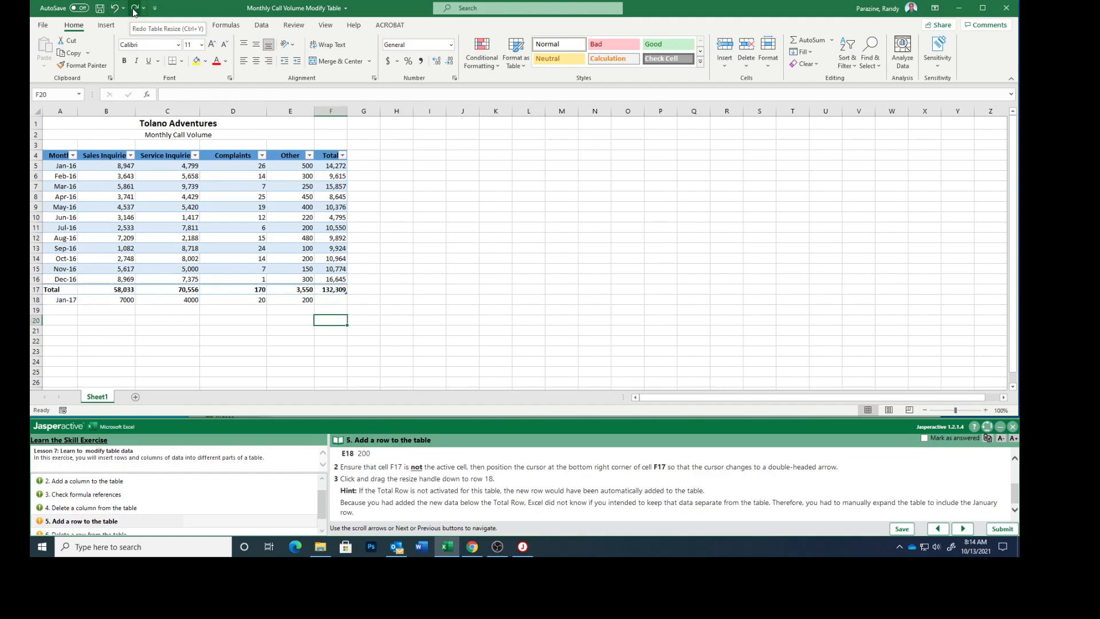
click(134, 8)
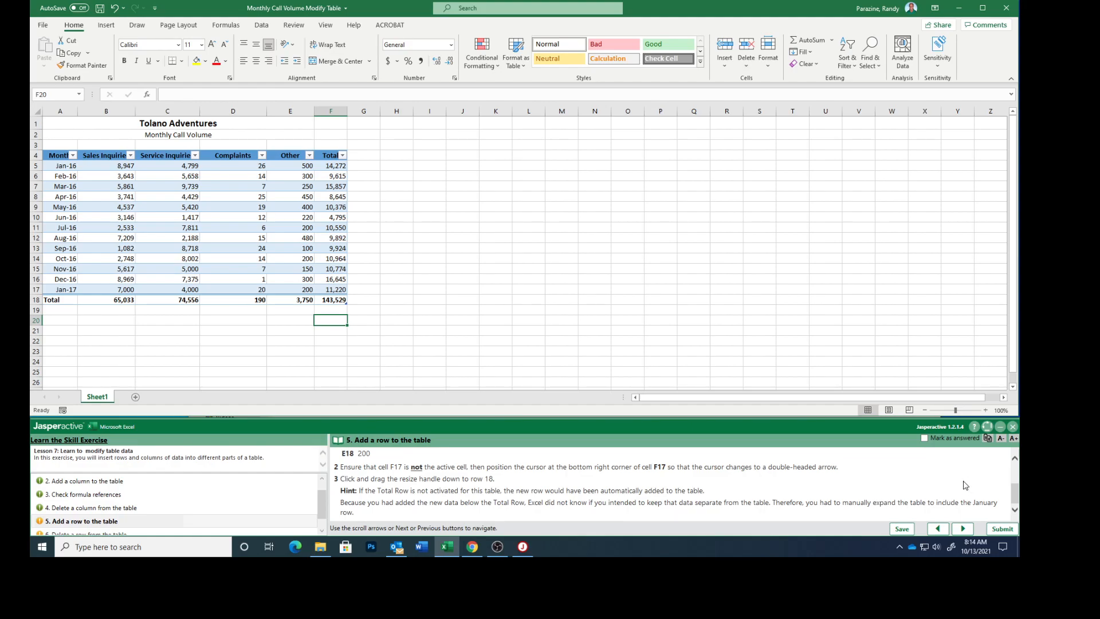
- Mark task 5 as answered and advance to task 6
click(924, 439)
click(964, 529)
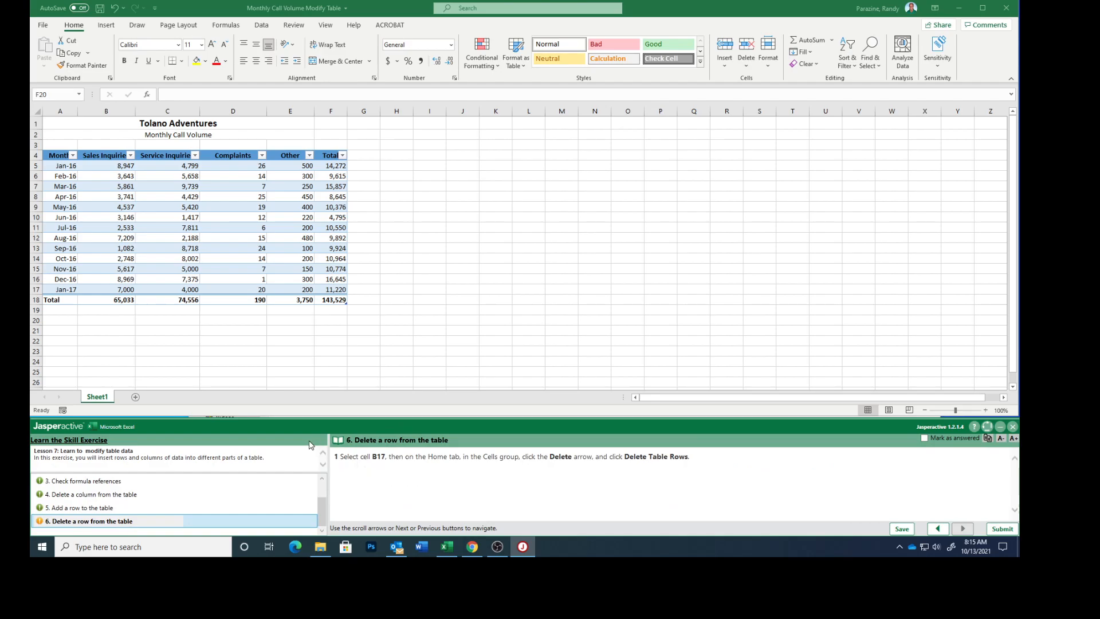
- Delete the January 2017 table row containing cell B17
click(115, 289)
click(114, 288)
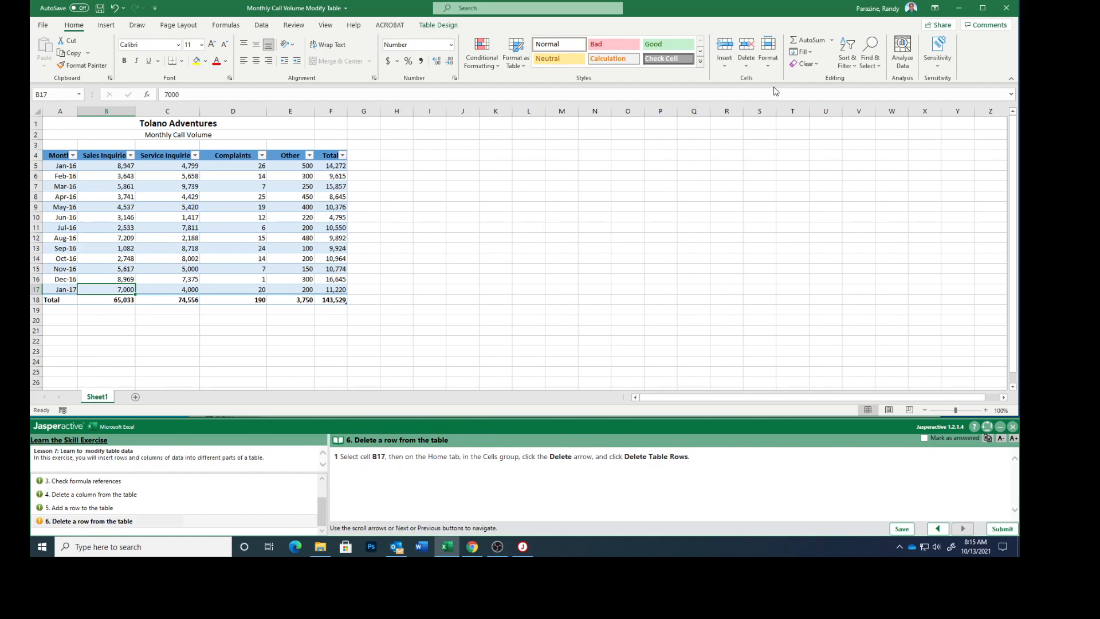
click(743, 67)
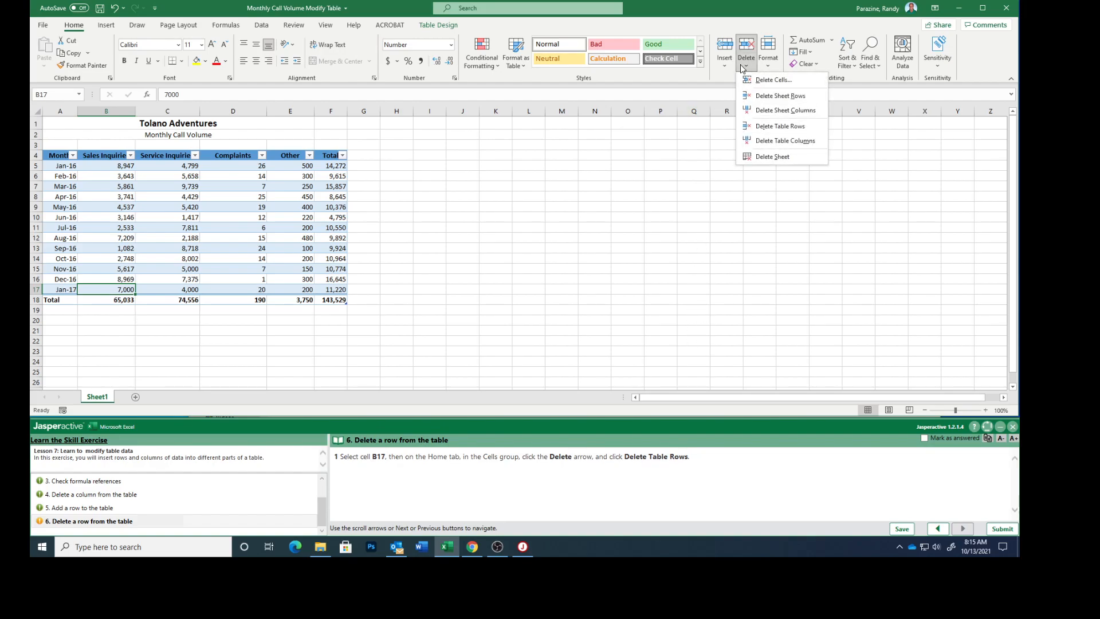
click(763, 127)
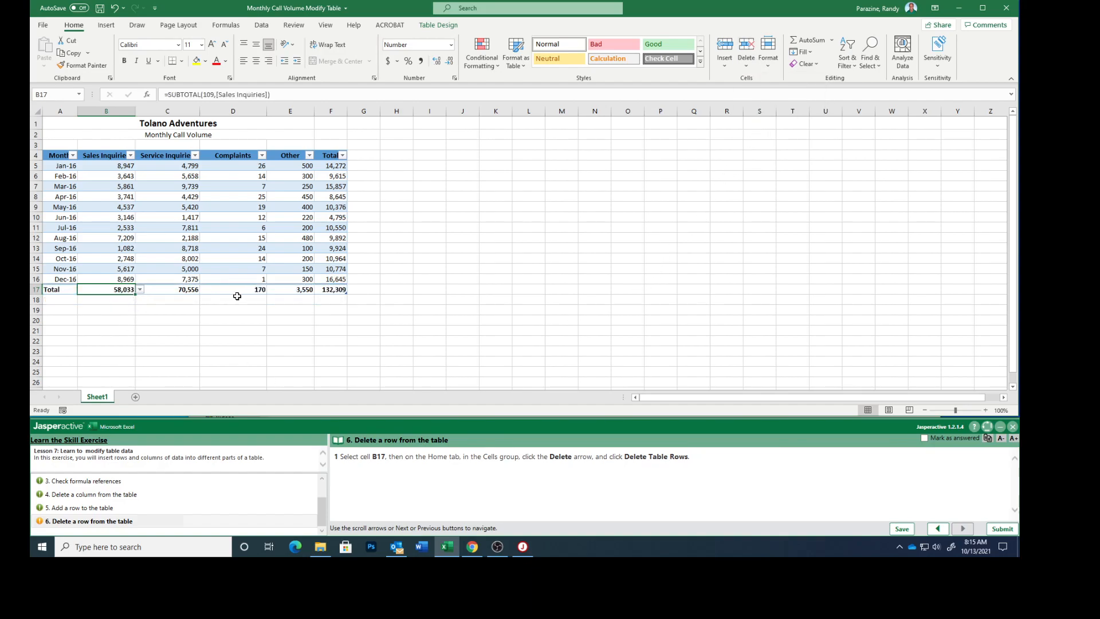
- Mark task 6 as answered and submit the exercise results for scoring
click(924, 438)
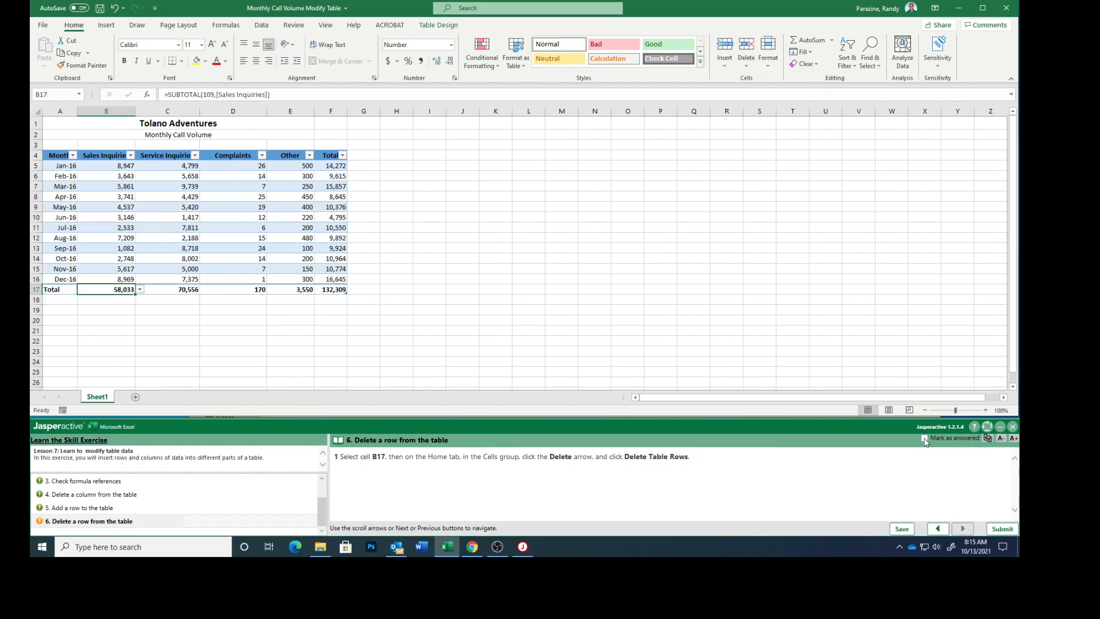
click(1004, 529)
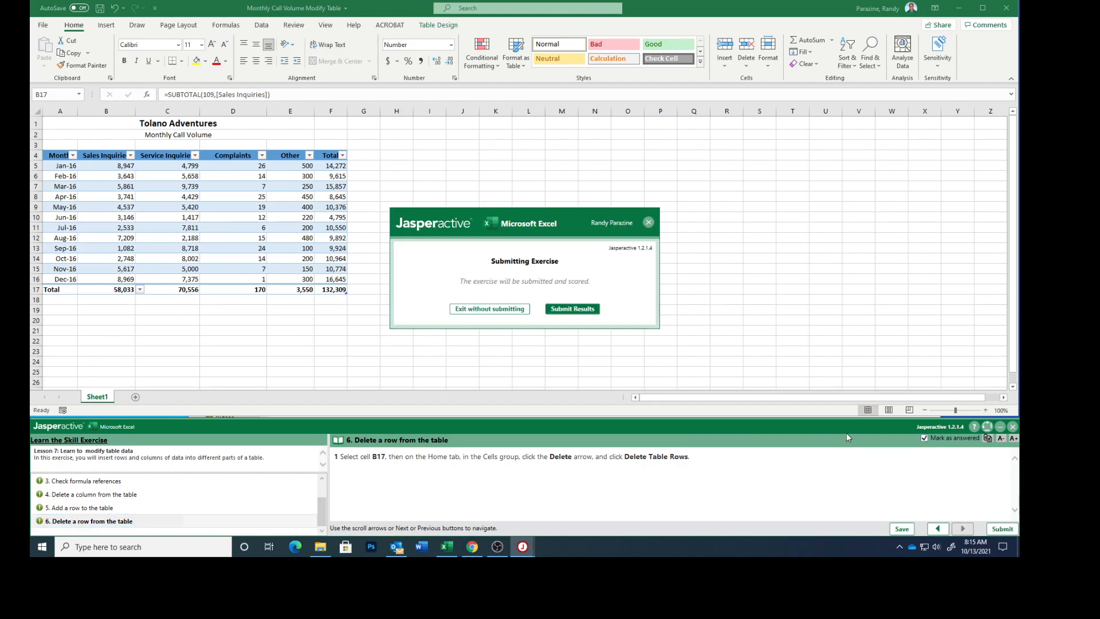
click(580, 310)
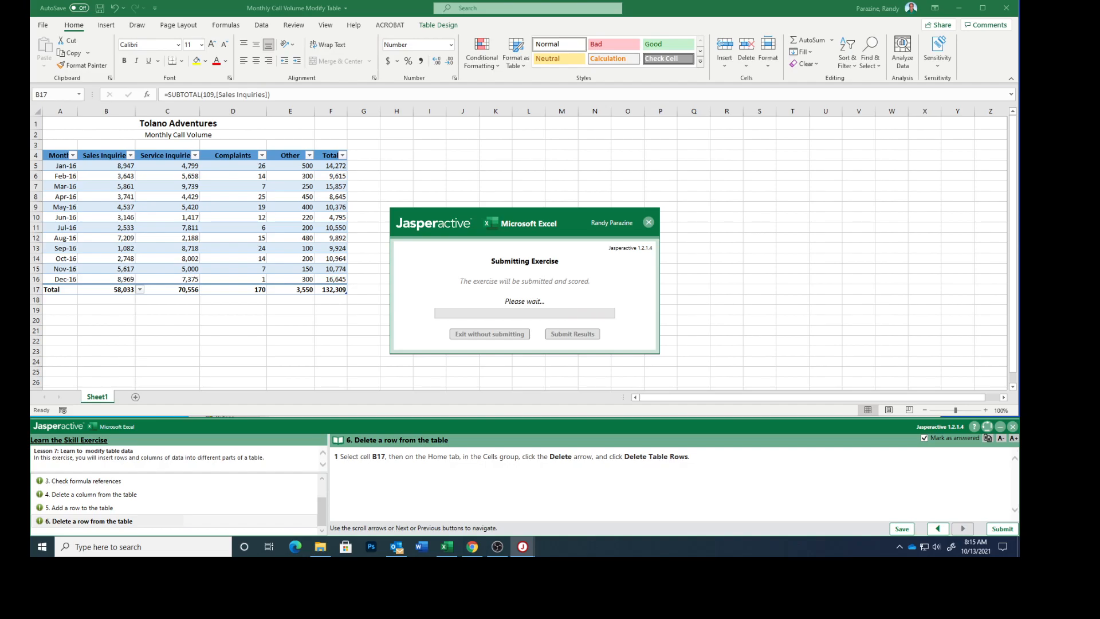
drag(605, 231, 468, 215)
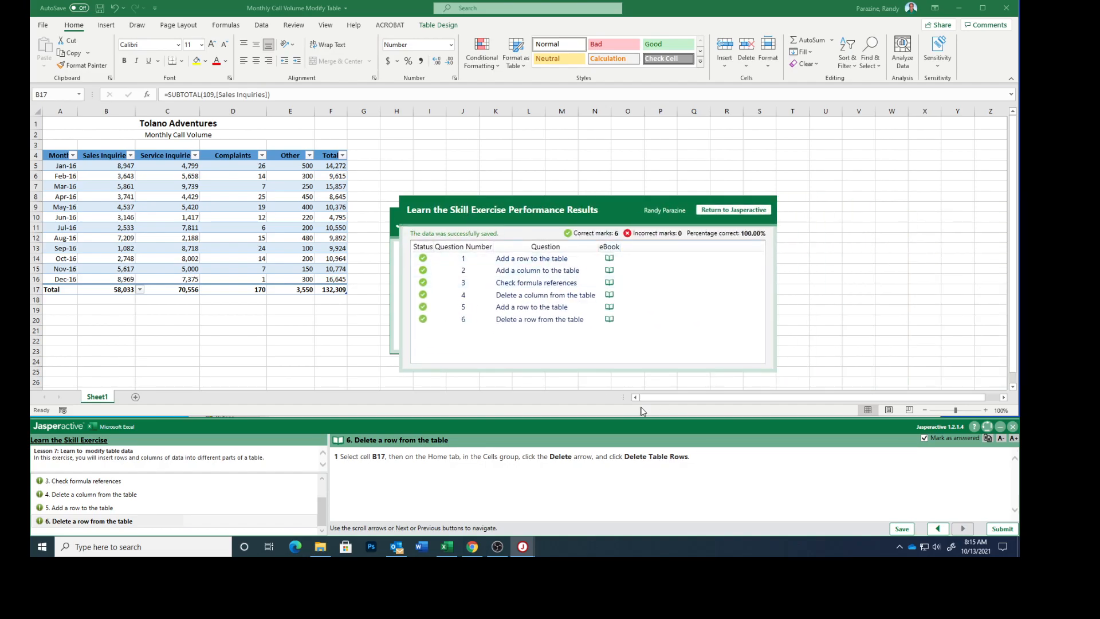